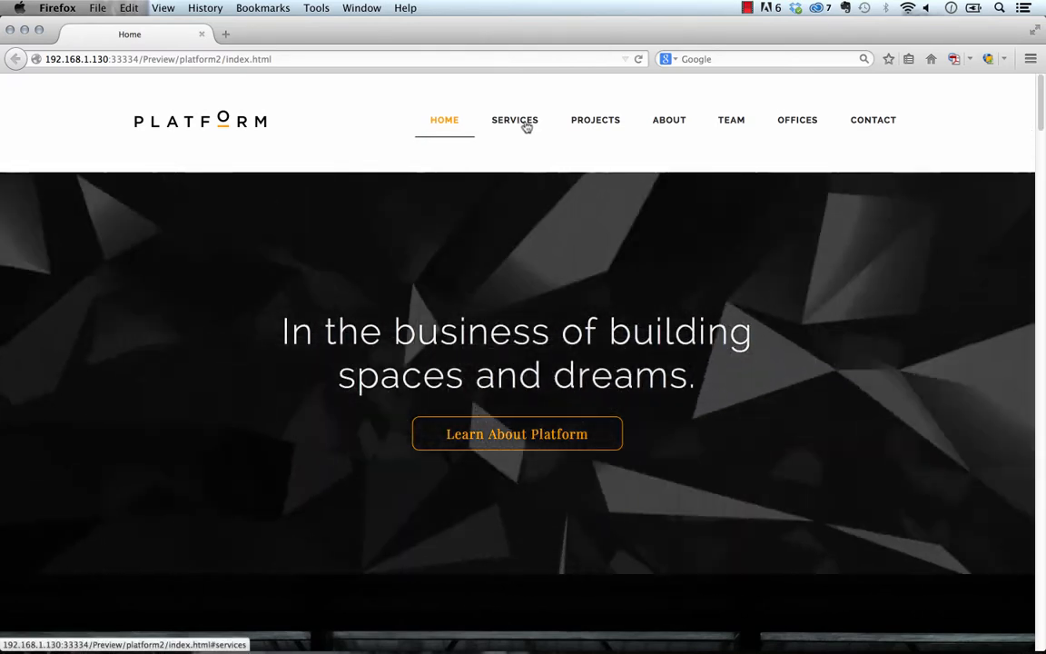
Examine the Services and Projects sections, the hero area and the fixed navigation of the Platform site preview.
click(526, 124)
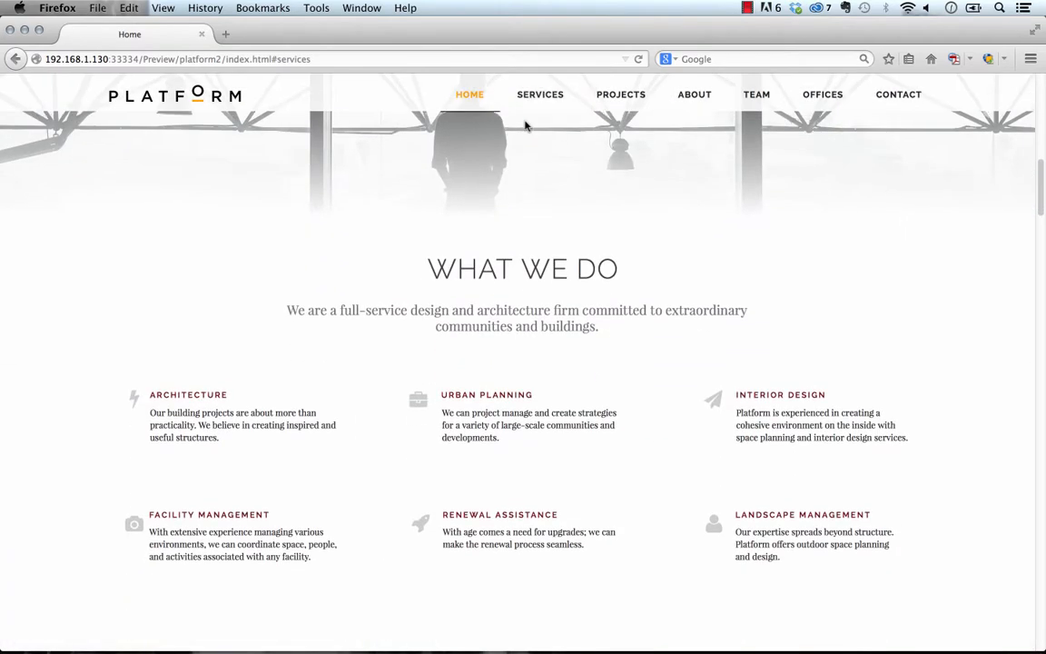
click(638, 105)
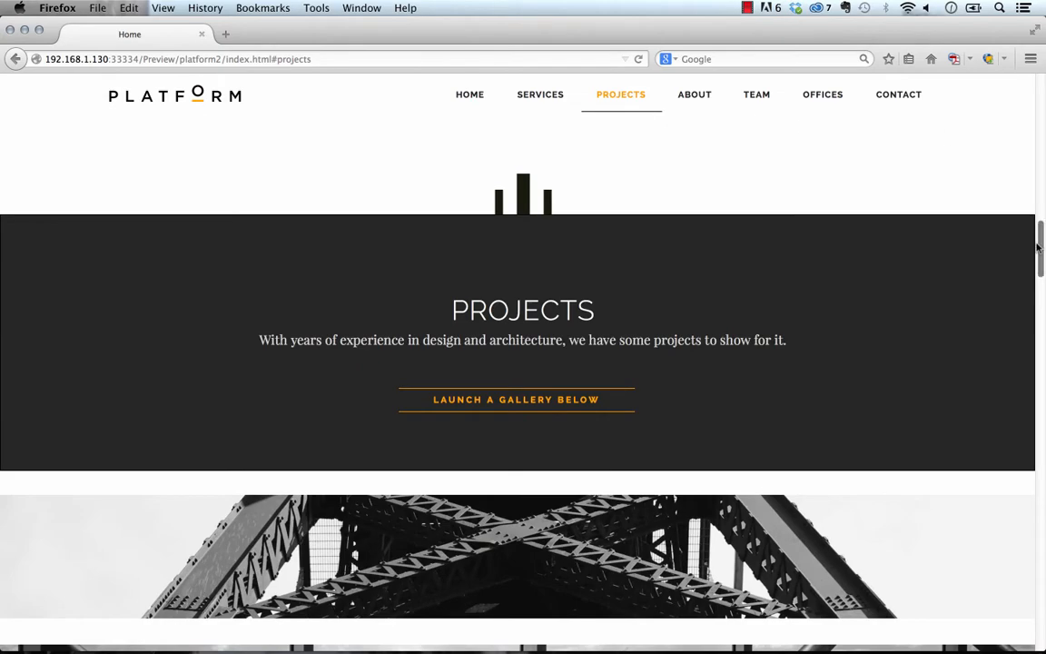
drag(1037, 245, 1037, 82)
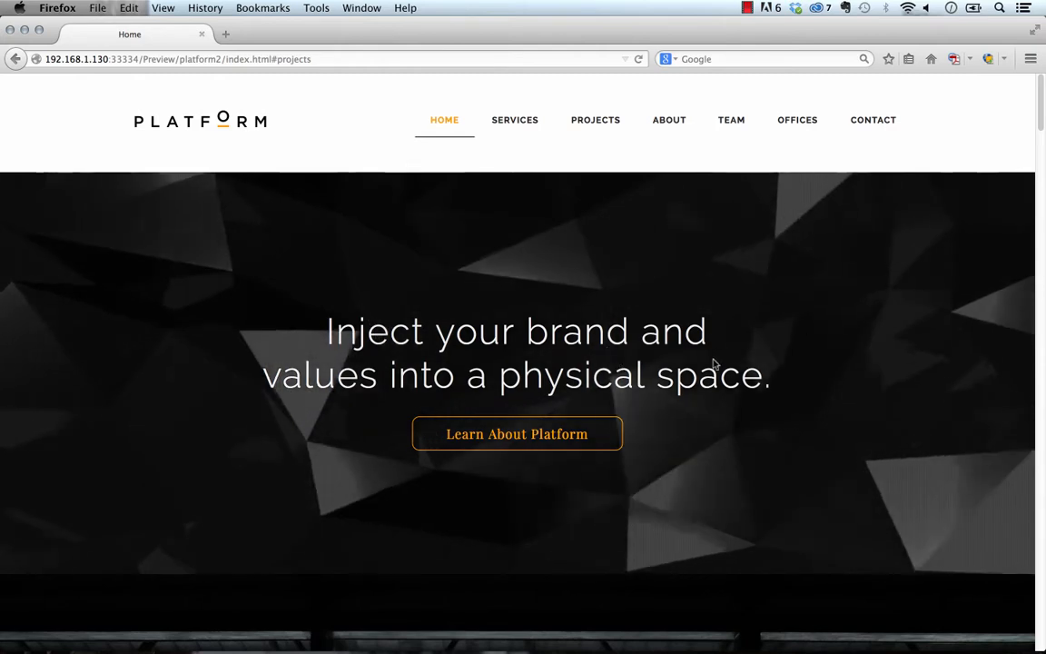
scroll(808, 339, down, 10)
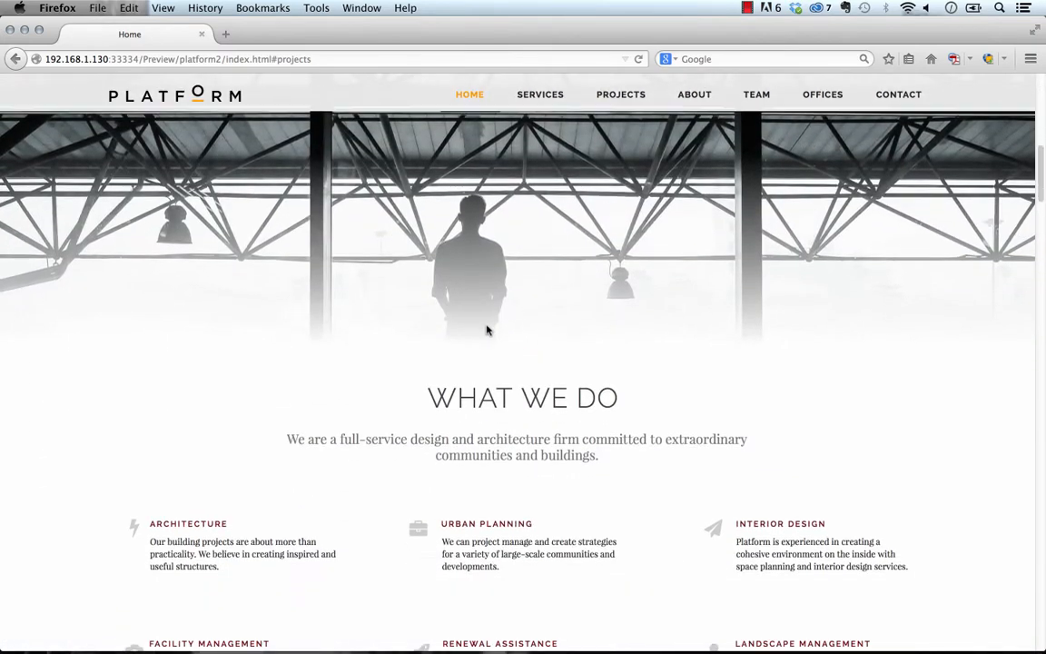
scroll(396, 333, down, 5)
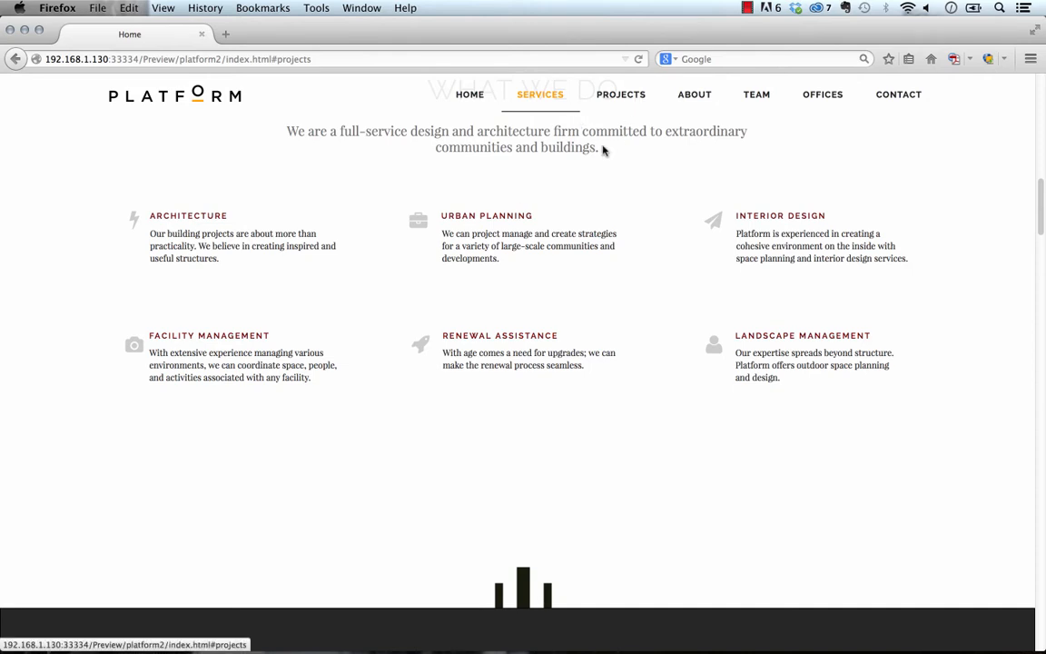
scroll(555, 353, down, 1)
Switch to Adobe Muse, select the CSS Preloaders widget beside the Home page, and preview the page in the browser.
mouse_move(457, 646)
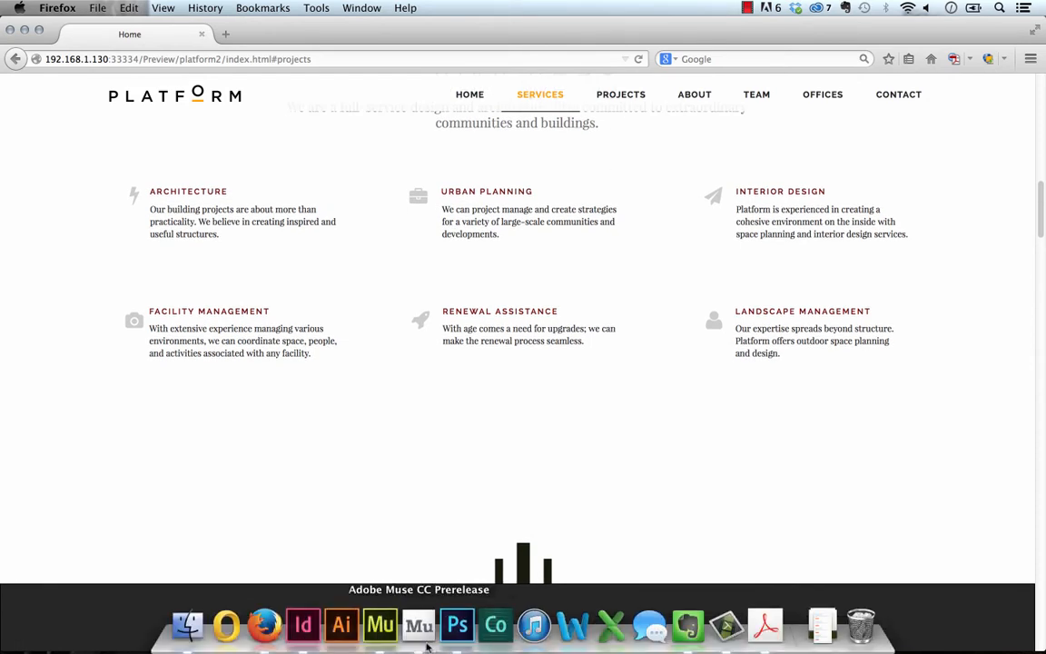
click(380, 625)
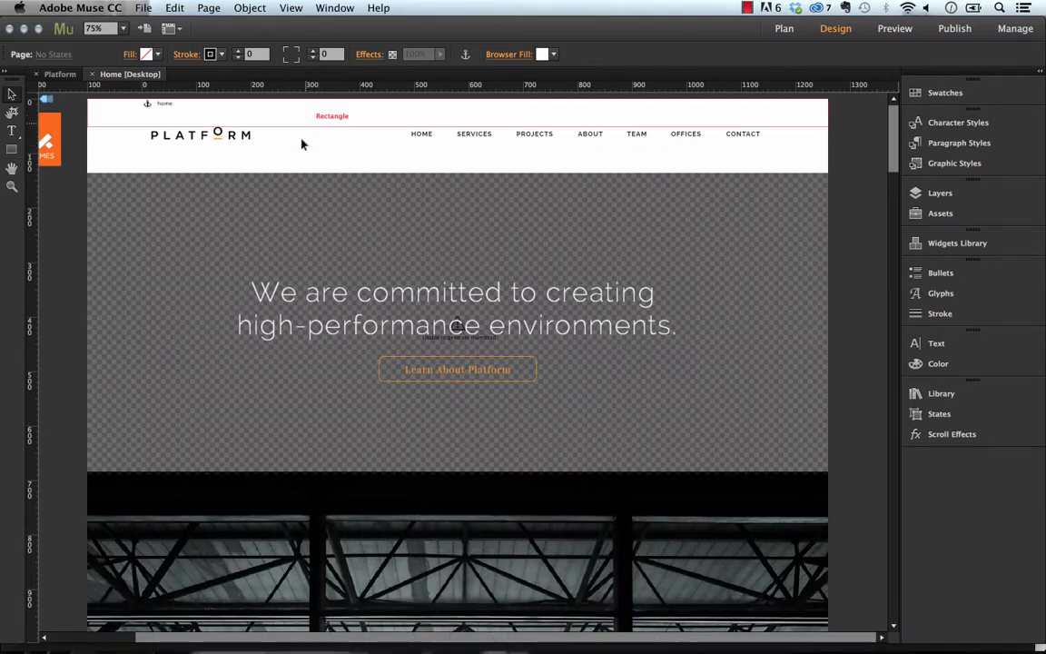
drag(311, 145, 395, 159)
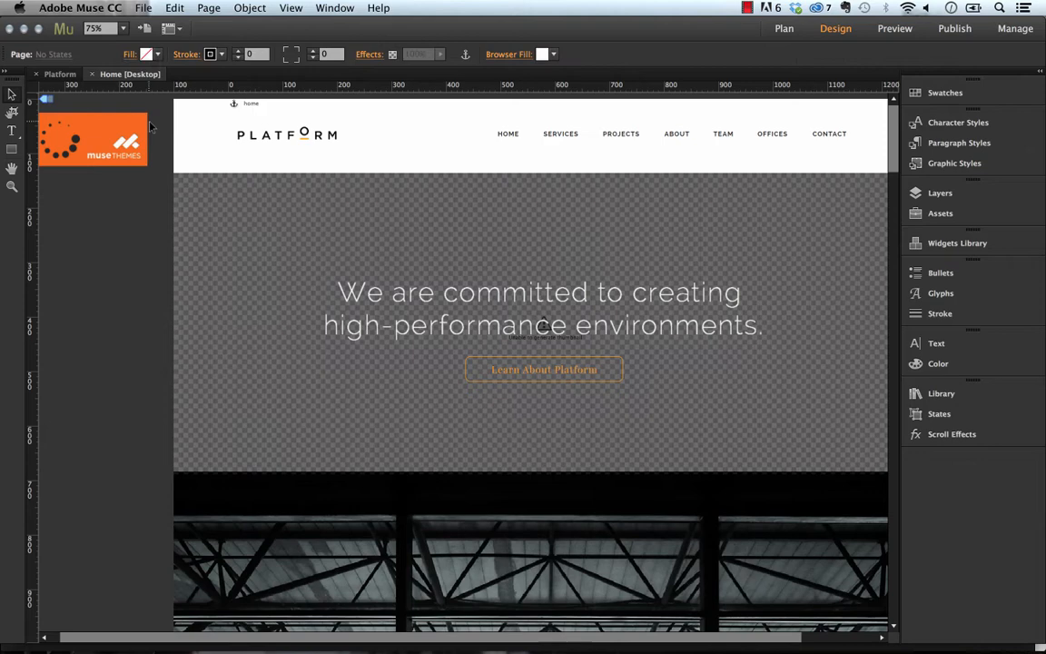
click(90, 135)
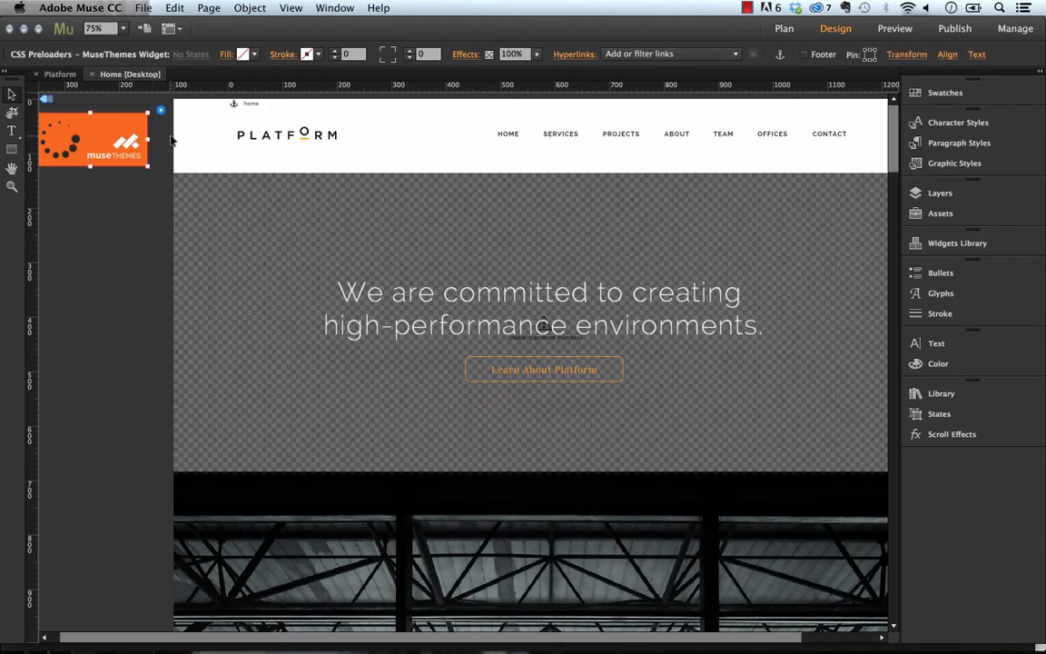
click(155, 127)
click(145, 7)
click(192, 276)
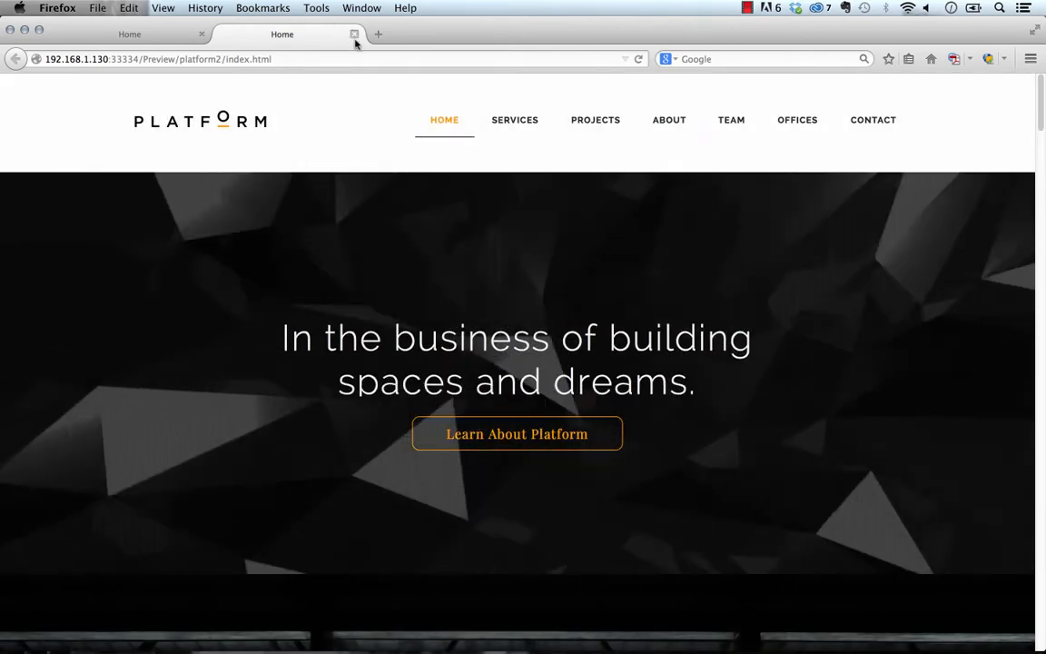
Close the duplicate preview, return to Adobe Muse, and view the CSS Preloaders widget's options.
click(354, 35)
click(361, 640)
click(160, 106)
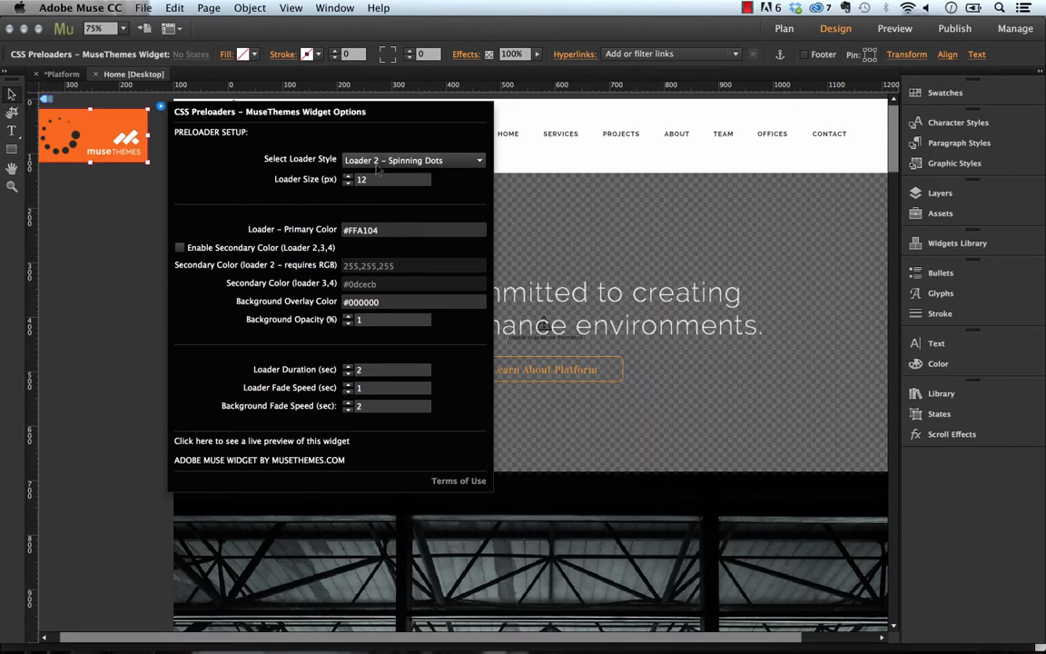
click(99, 110)
click(148, 237)
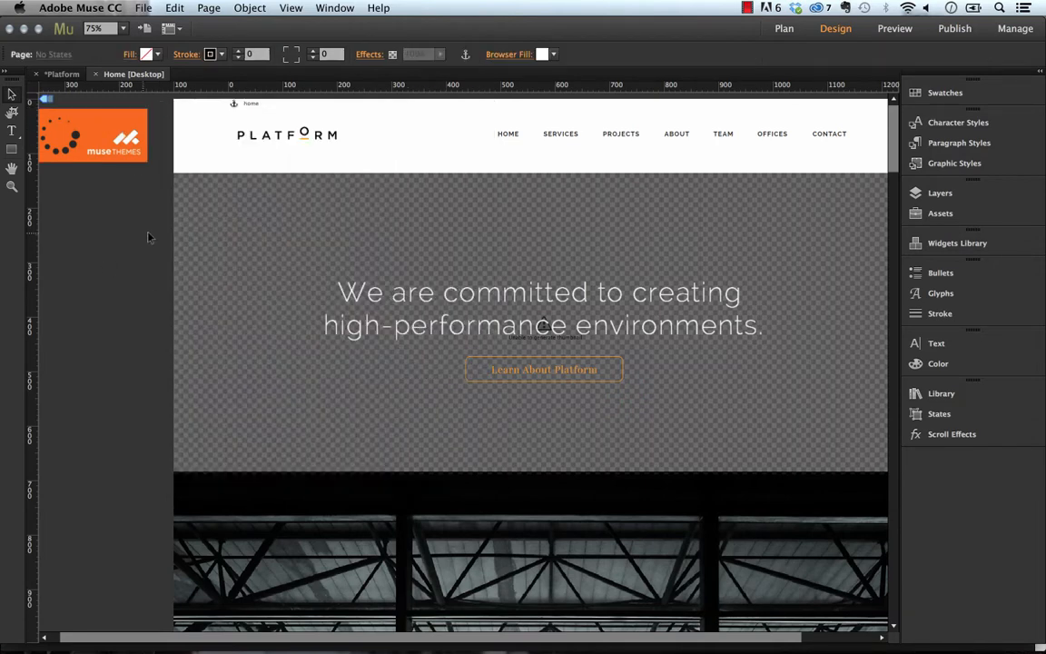
Select the Platform logo in the header and look up its Replace Image option without applying it.
scroll(254, 227, right, 2)
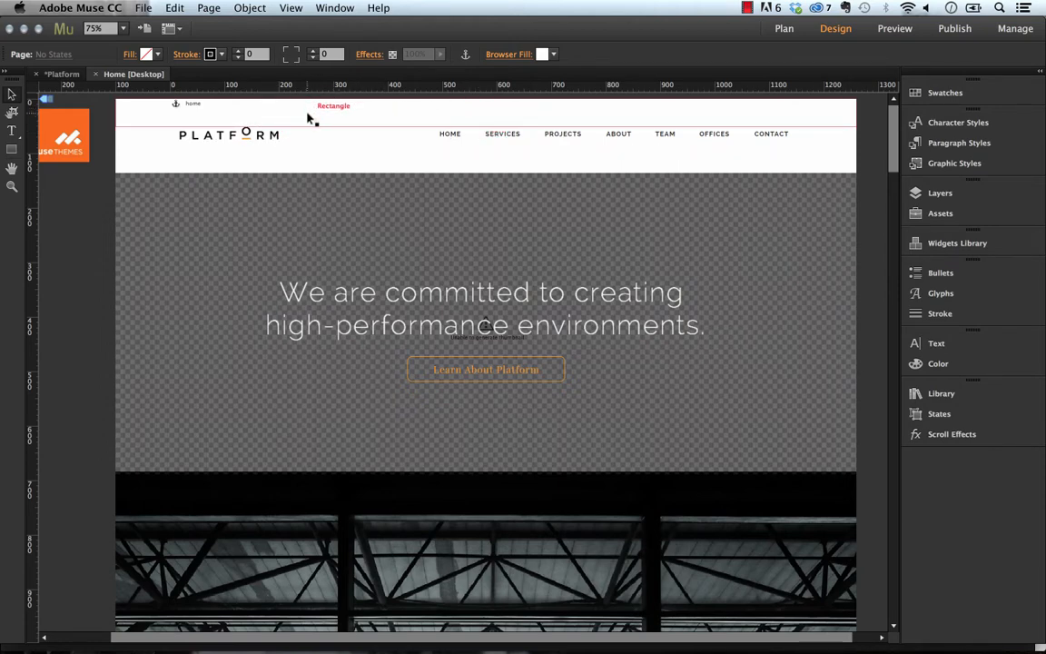
click(245, 132)
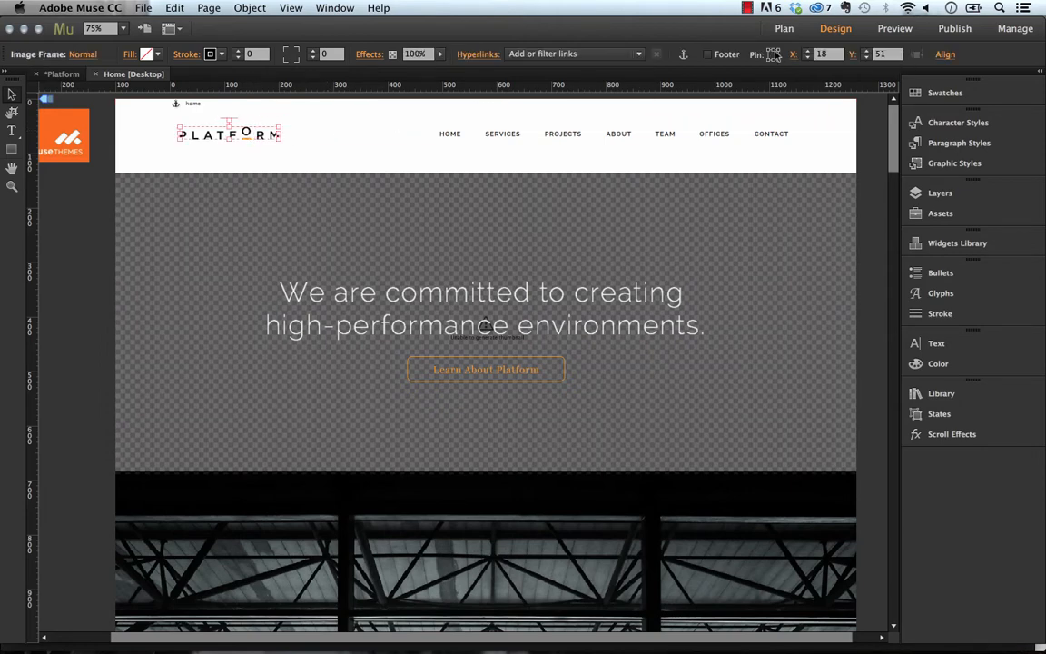
click(310, 153)
click(259, 136)
right_click(258, 135)
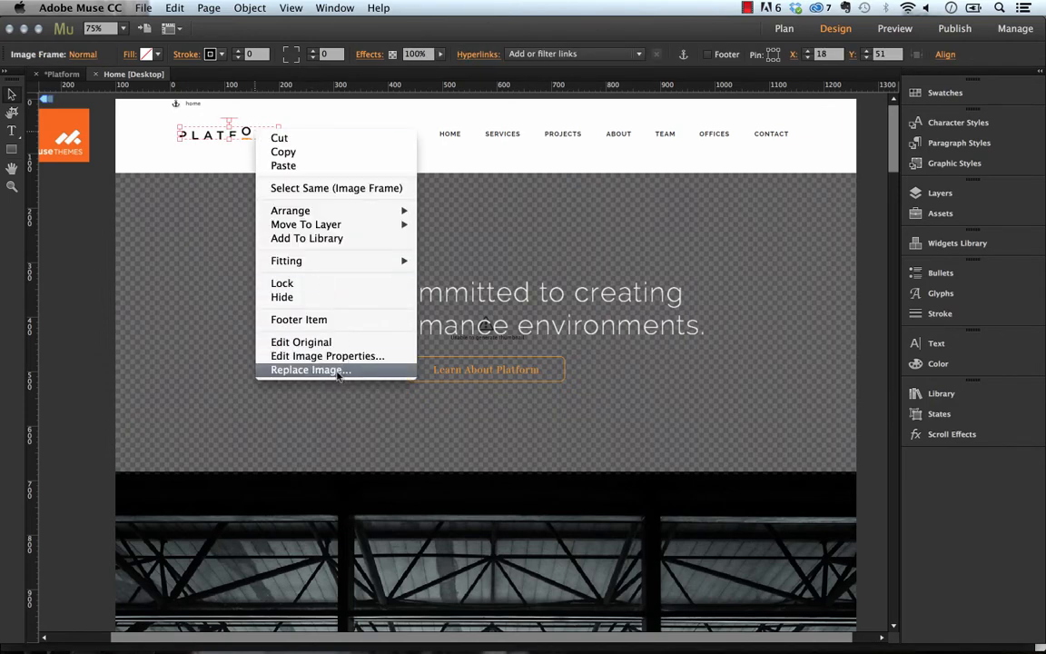
click(762, 138)
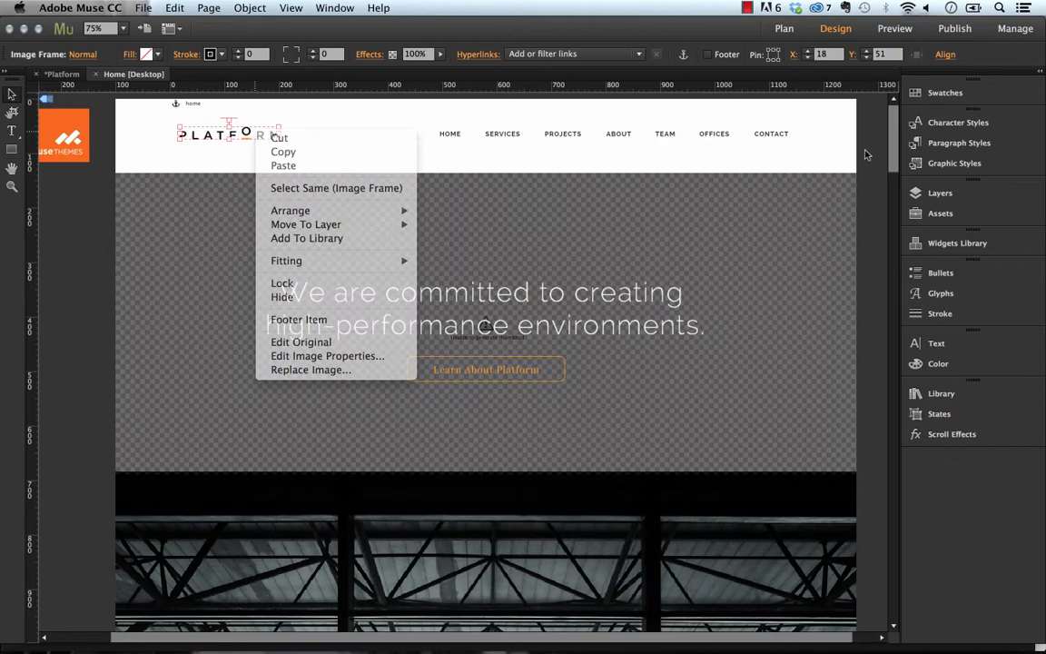
Inspect the services anchor in the page and the hyperlinks of the Services and Projects menu items in the header.
click(529, 137)
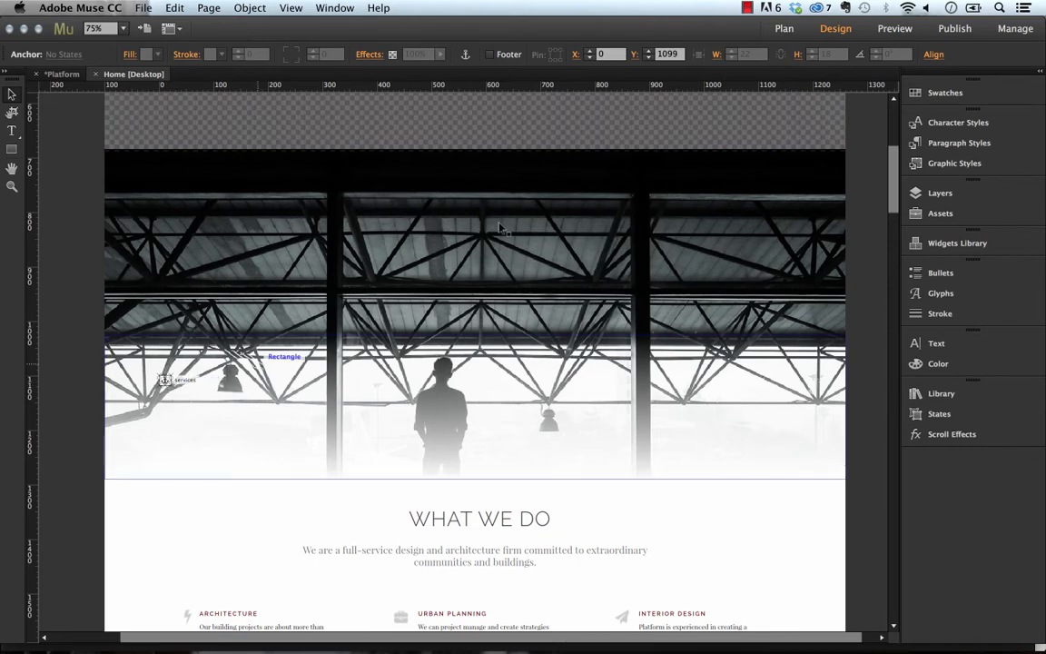
drag(505, 227, 507, 430)
scroll(508, 430, up, 3)
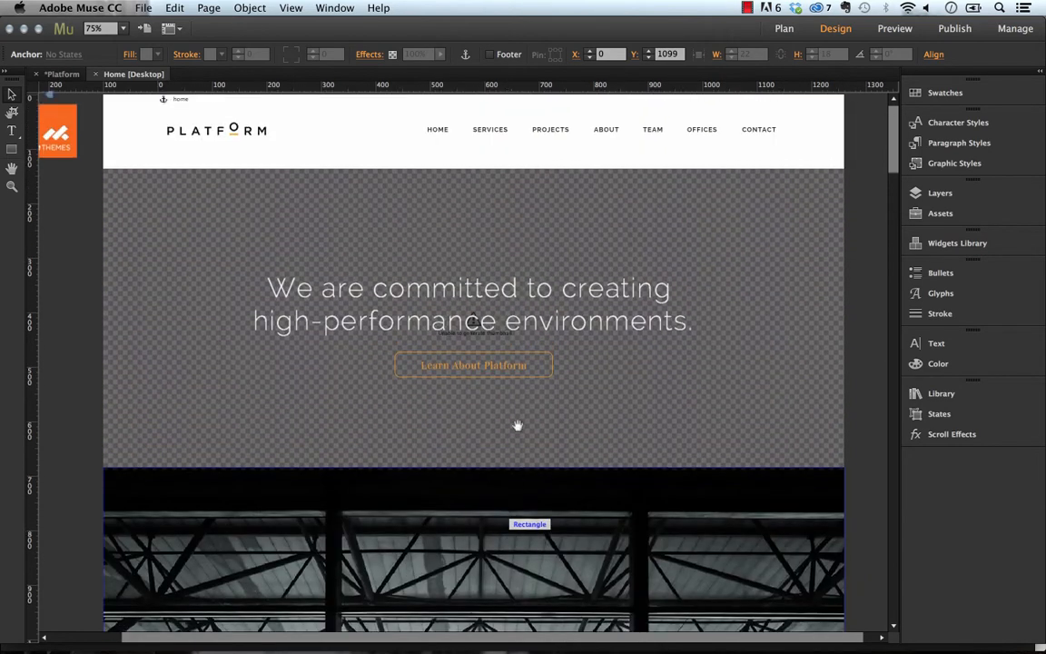
click(500, 134)
click(500, 134)
click(549, 129)
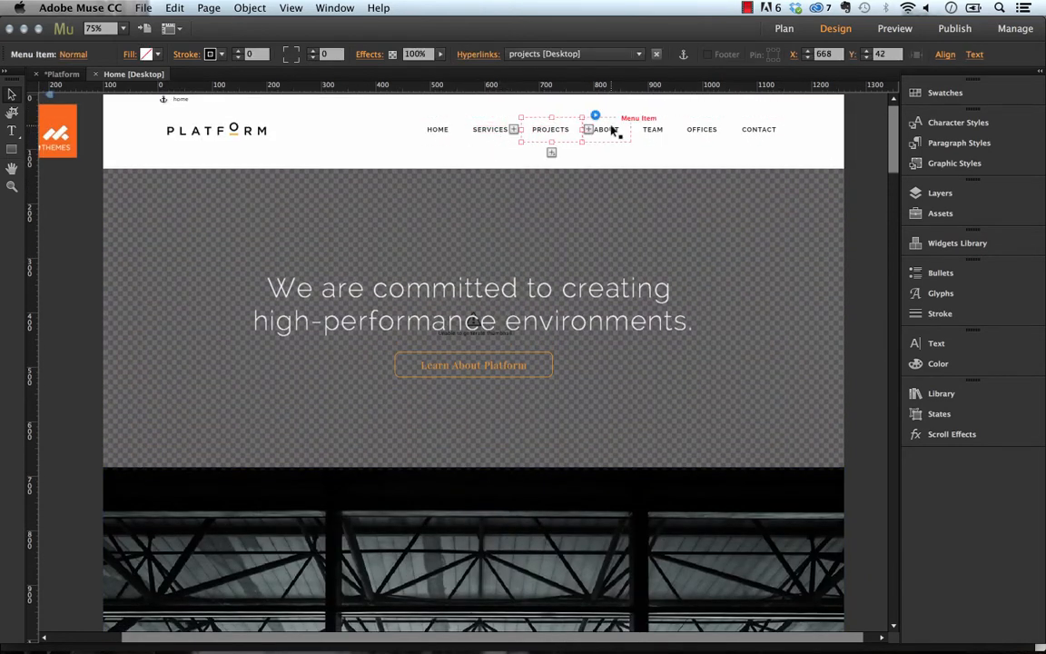
click(842, 147)
drag(845, 157, 846, 161)
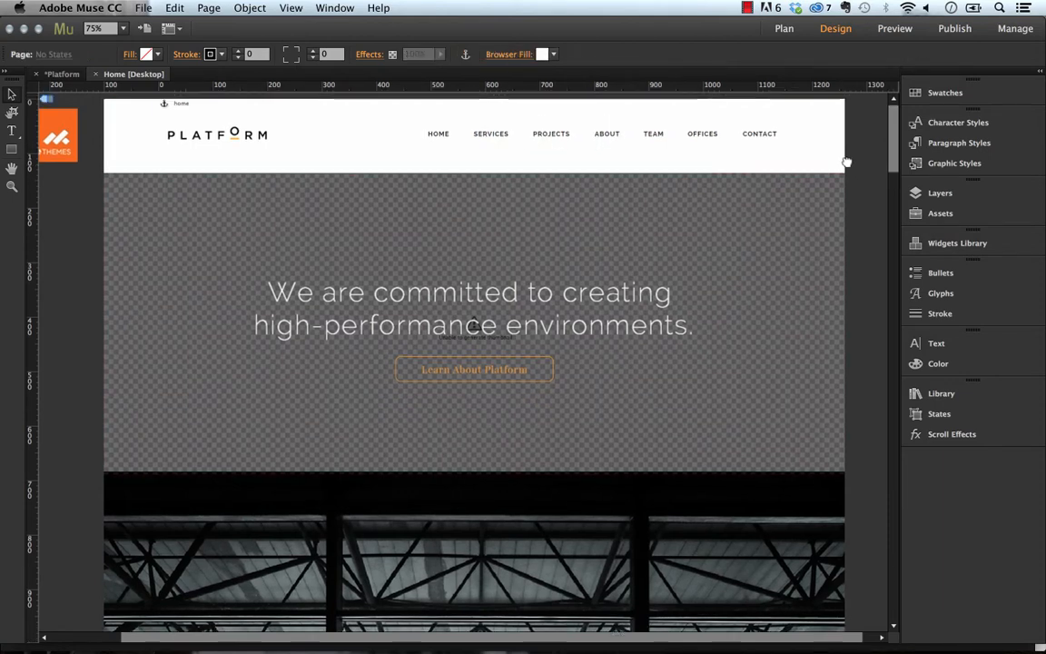
Select the hero's dark overlay rectangle, check the hero video in the Firefox preview, and return to Adobe Muse.
click(461, 180)
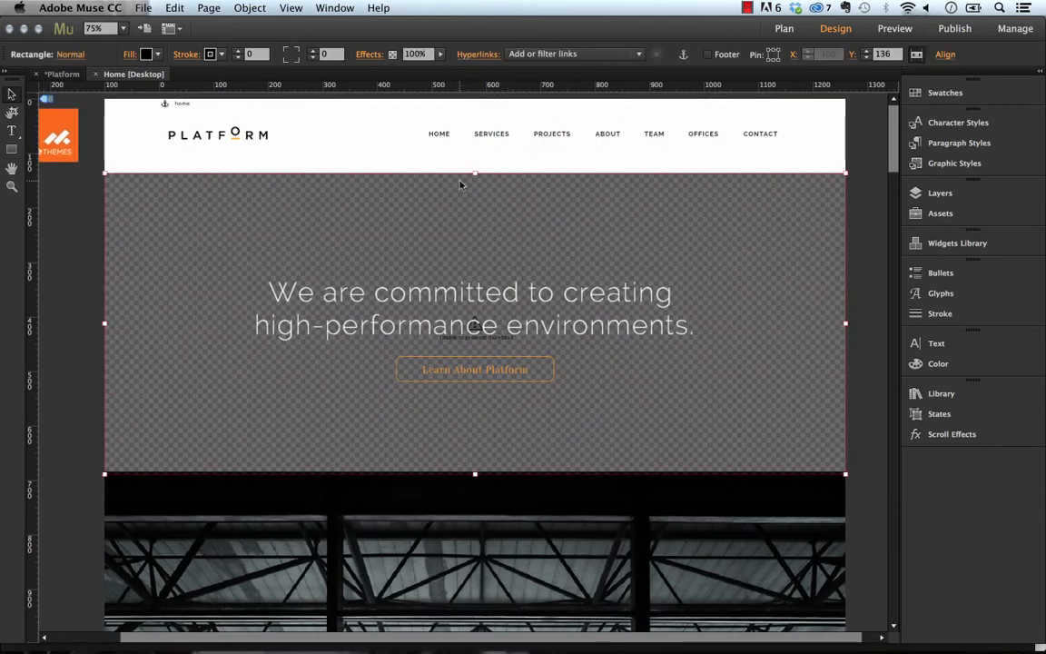
drag(354, 157, 415, 166)
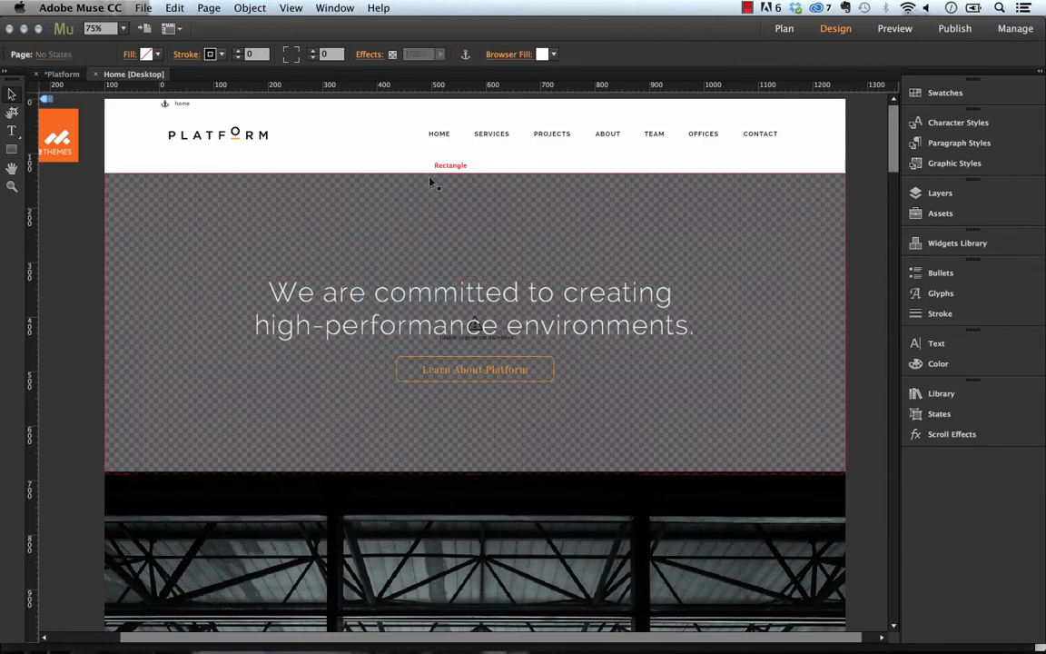
click(431, 181)
click(264, 638)
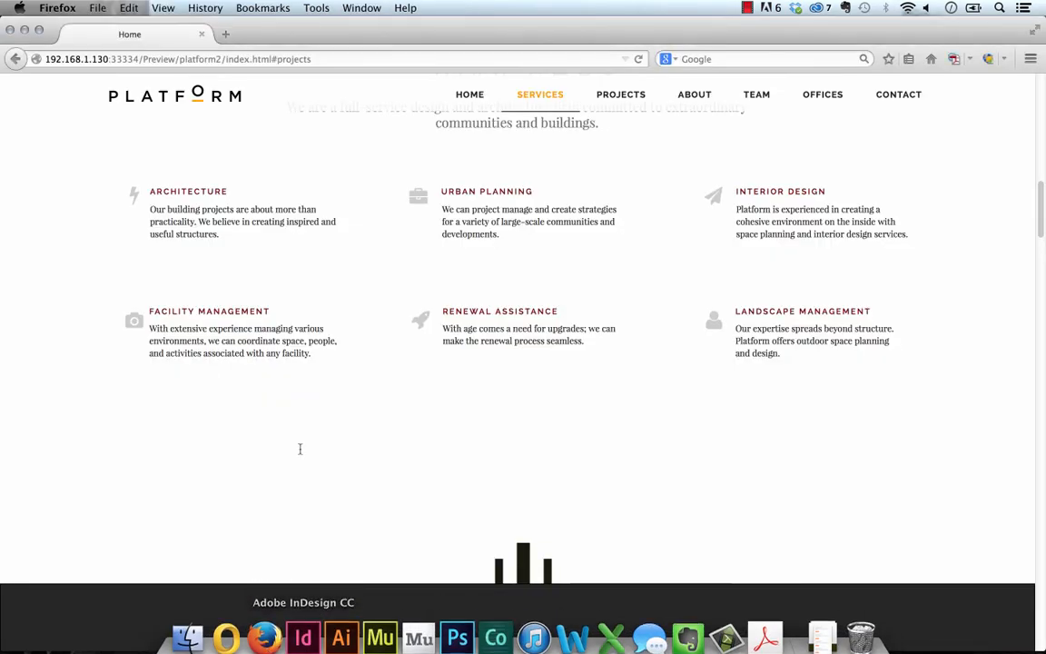
scroll(300, 449, up, 10)
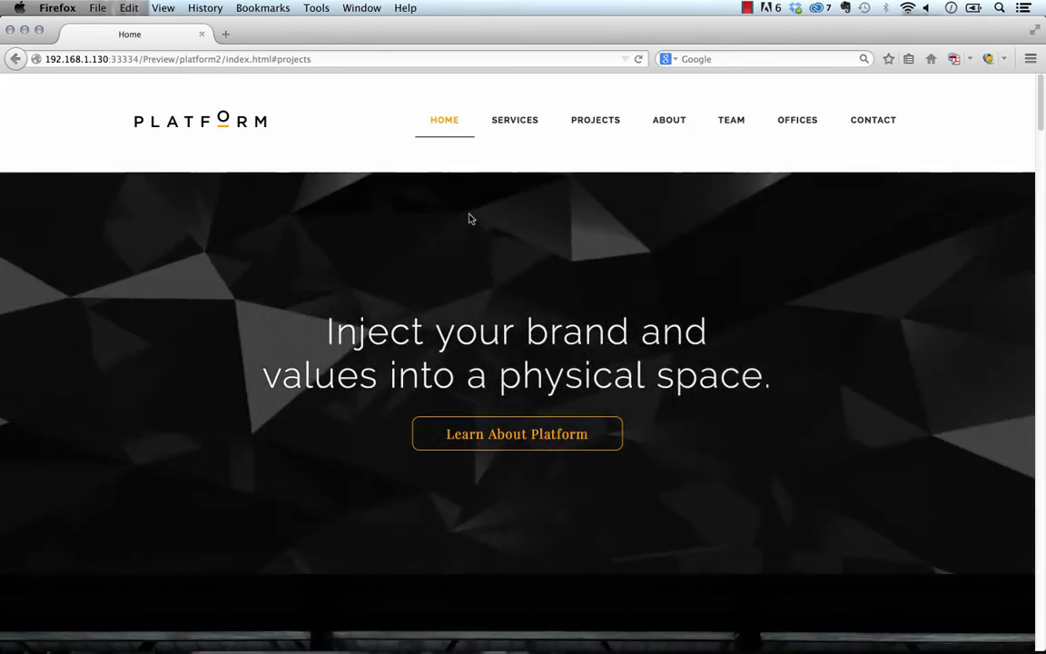
mouse_move(457, 636)
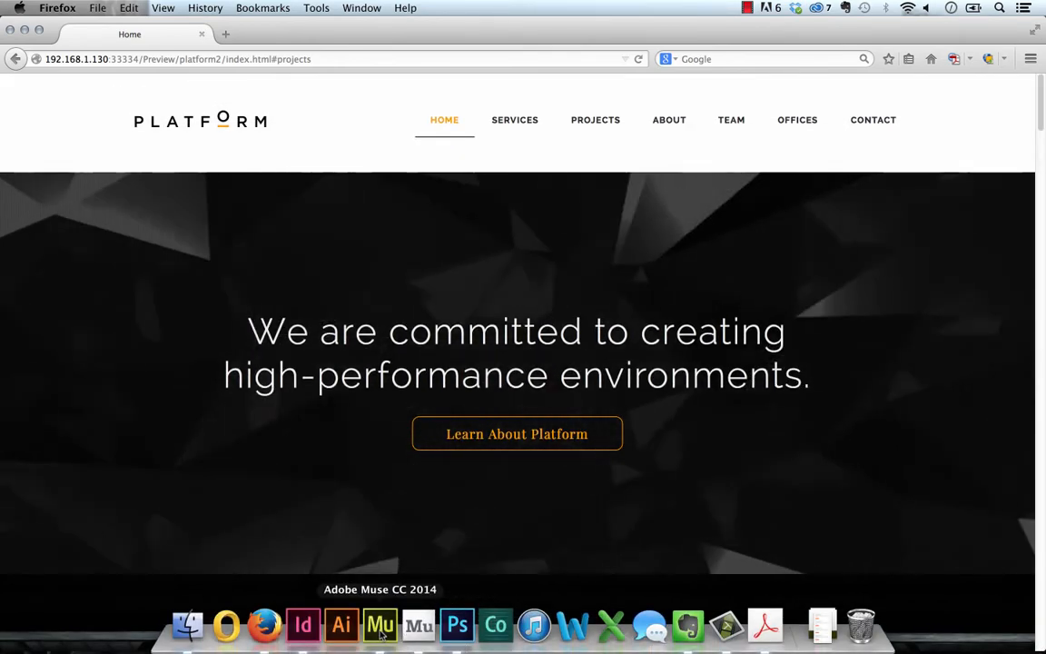
click(381, 634)
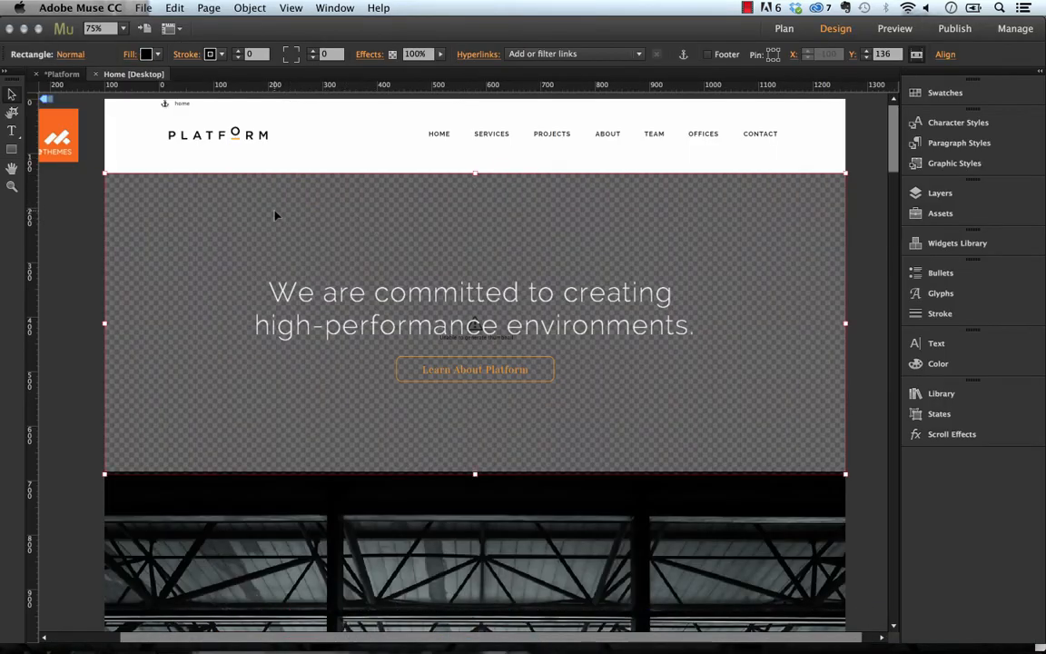
Shift the hero's overlay rectangle down to Y 250 to expose the Full Width Video widget, and move the overlay back to Y 136.
drag(286, 219, 369, 258)
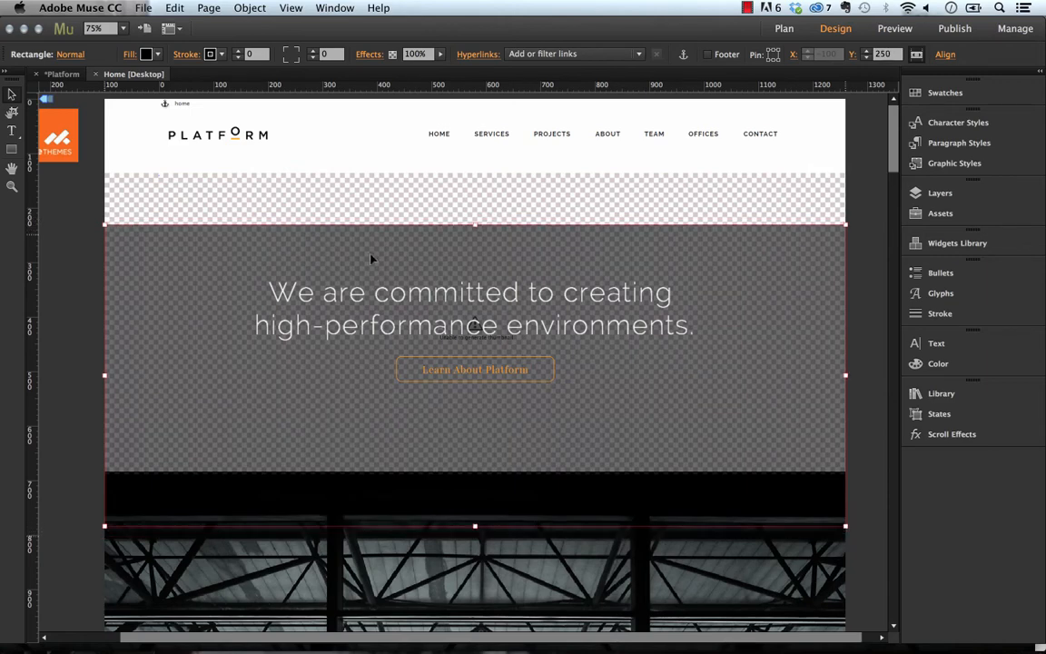
click(410, 200)
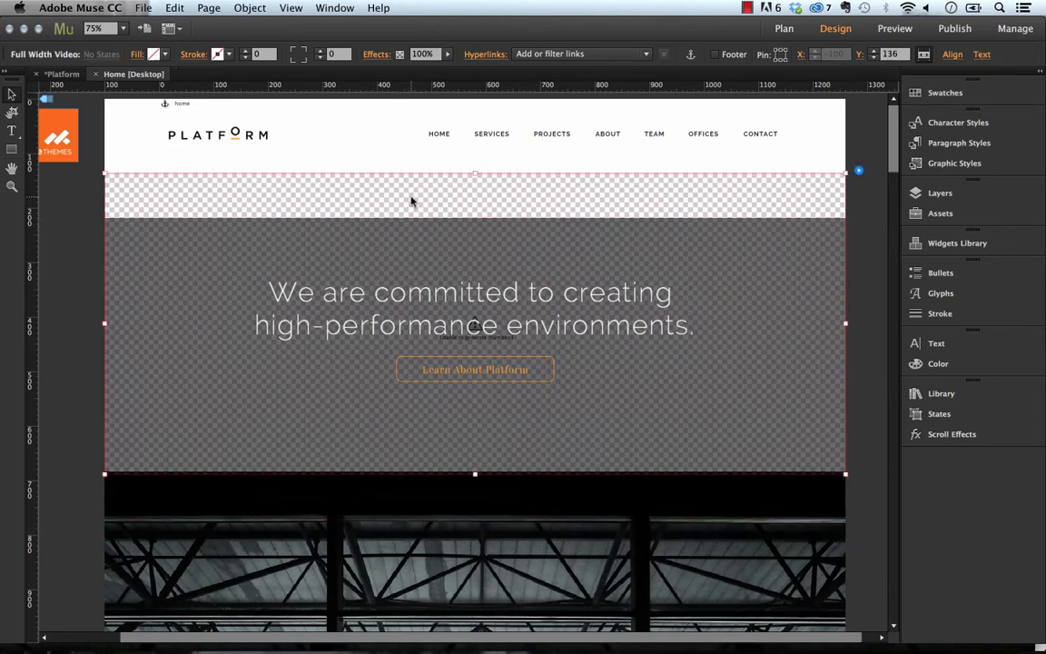
drag(468, 236, 468, 205)
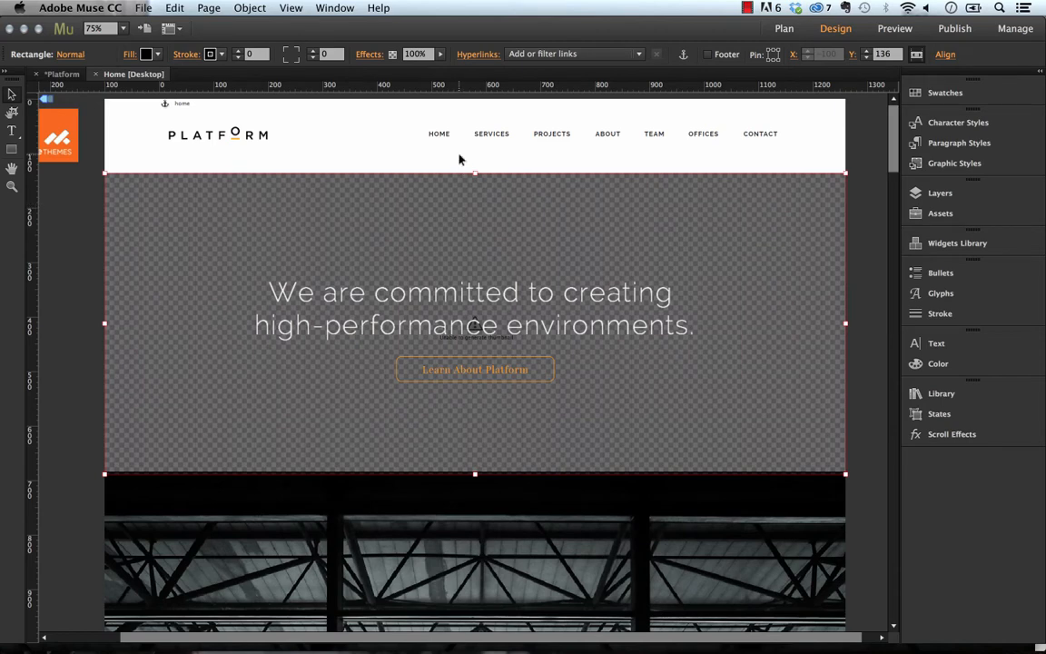
Review the fill settings of the hero's overlay rectangle, including its opacity, colour and tiled pattern image.
click(459, 156)
click(461, 186)
click(130, 56)
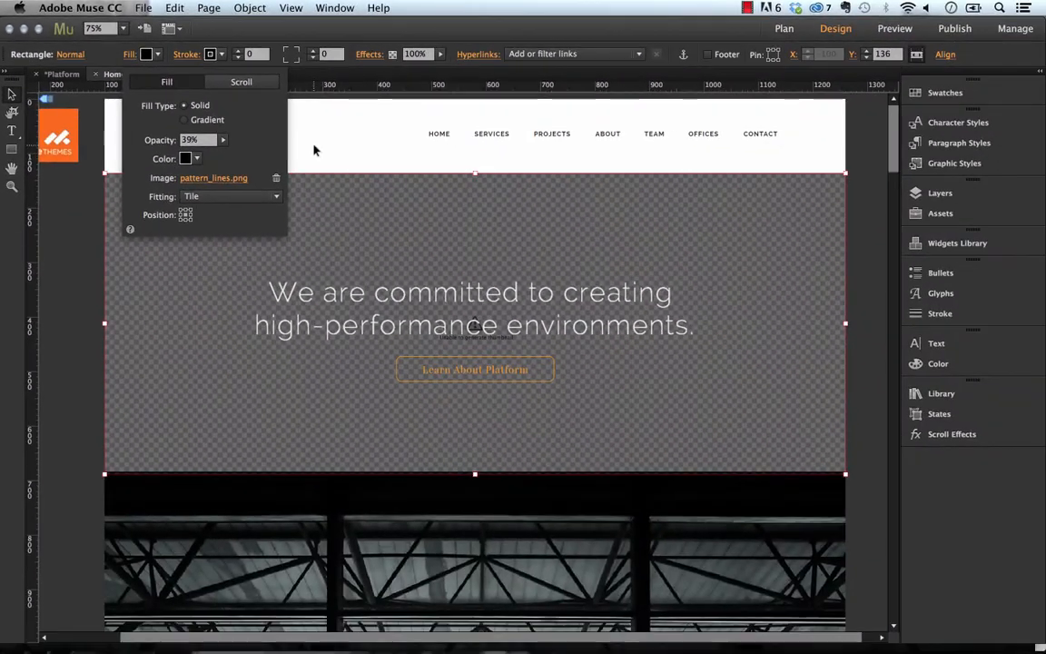
click(314, 150)
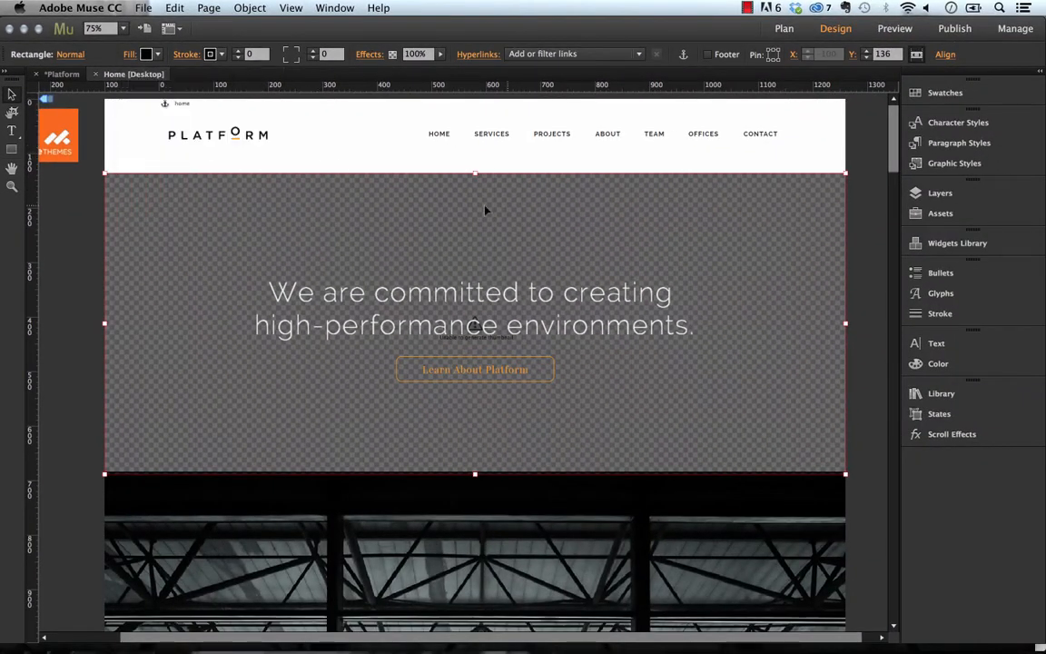
View the Full Width Video widget's options with the overlay rectangle moved down to Y 339, and undo that move.
drag(518, 198, 524, 310)
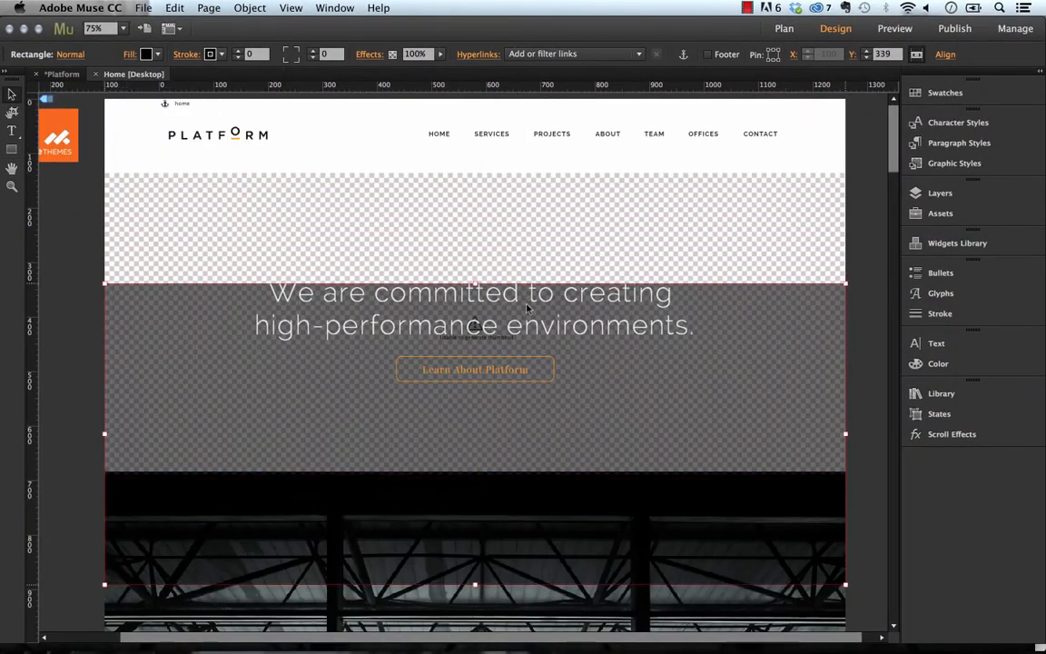
click(576, 197)
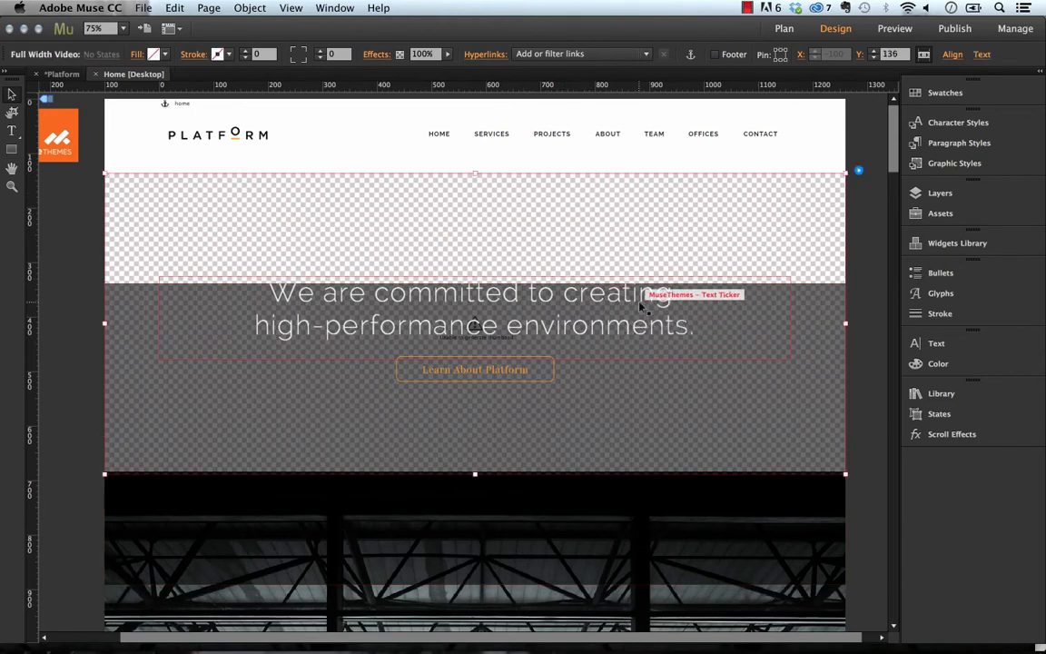
click(858, 171)
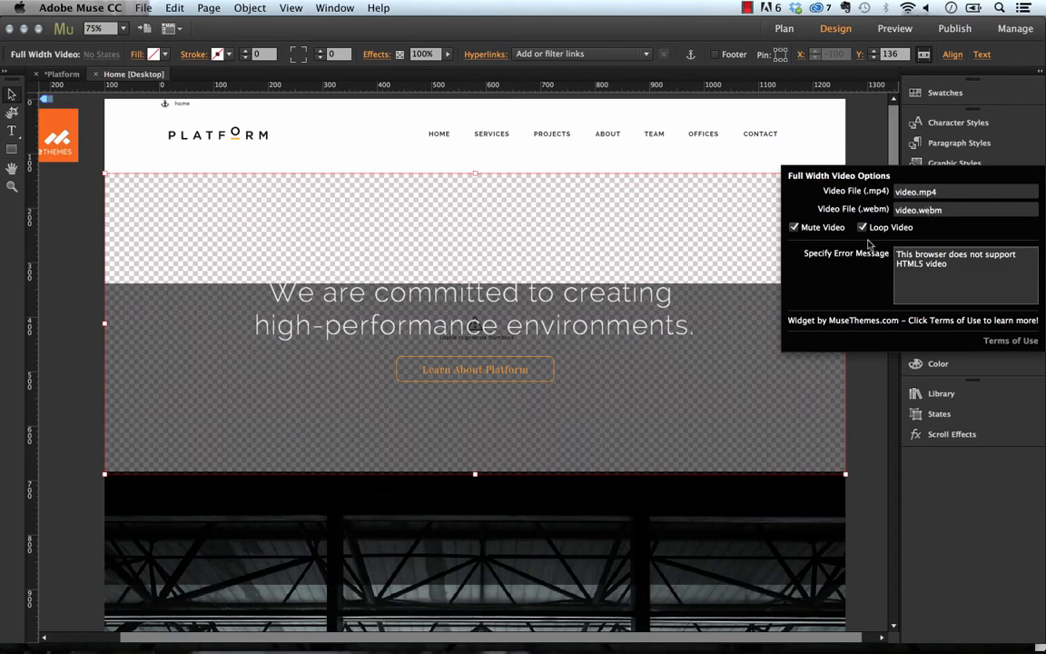
click(856, 130)
key(super+z)
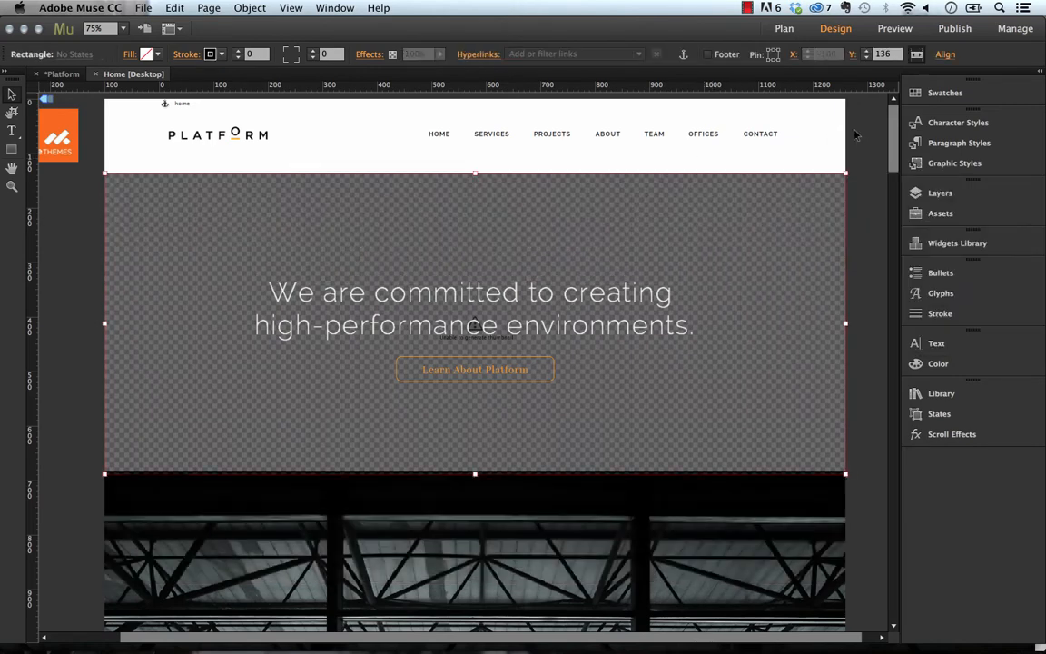
Review the options of the Text Ticker widget holding the hero headline, including its transition effect, speed and ticker texts.
click(525, 305)
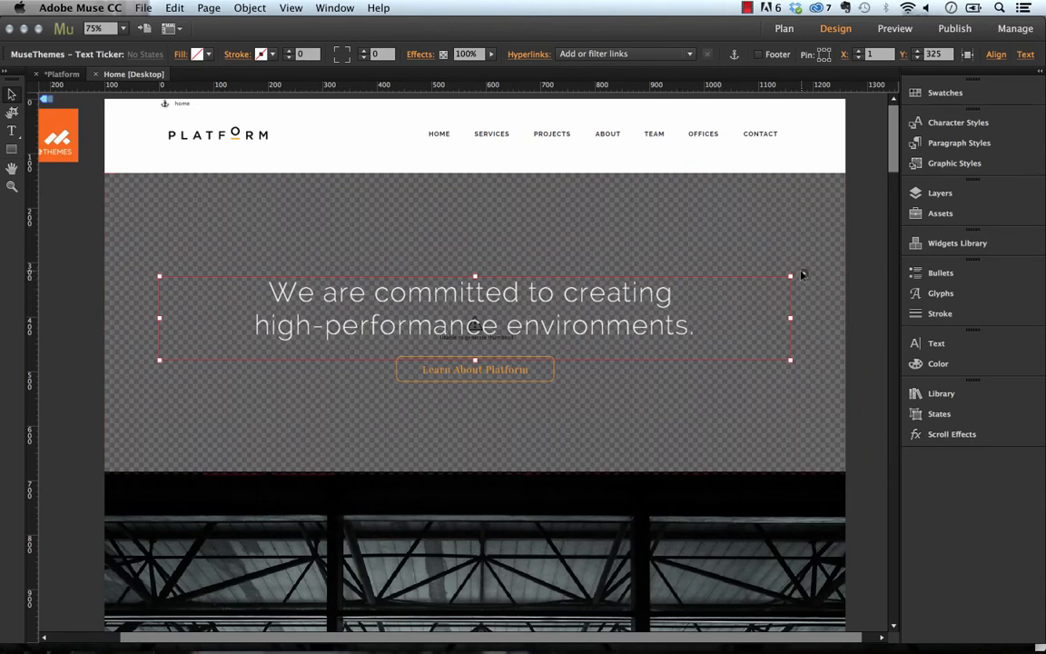
click(802, 276)
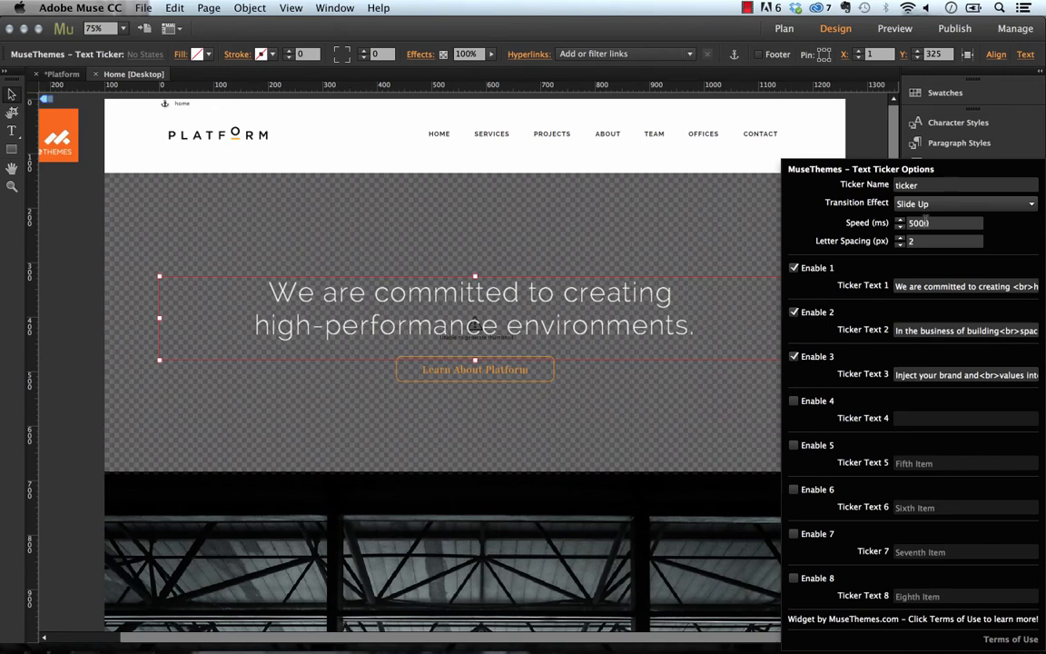
text(0)
click(853, 138)
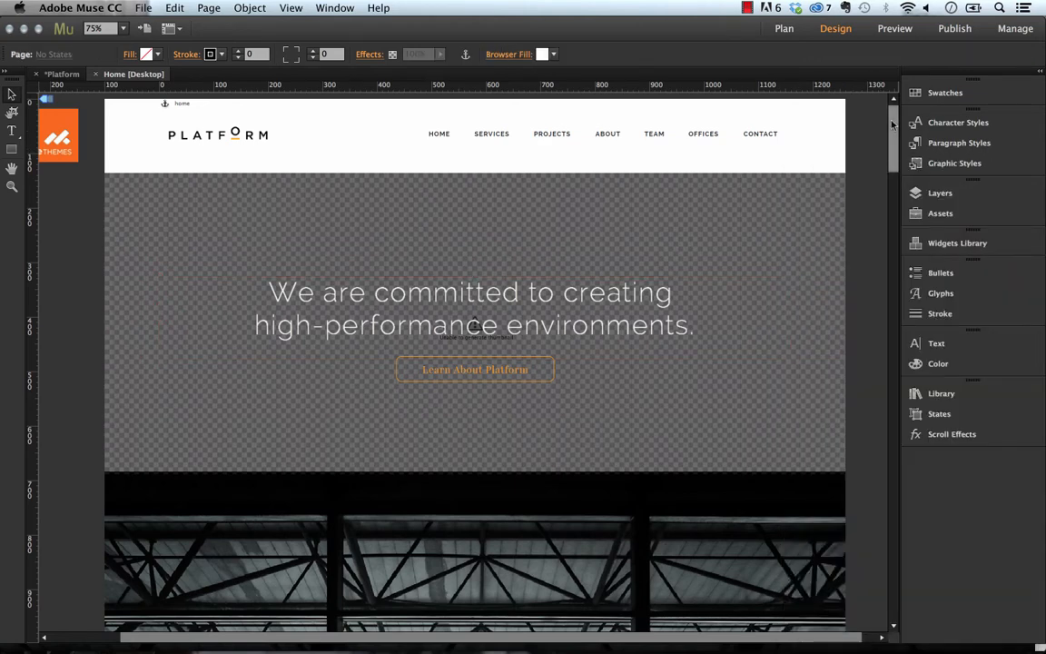
Select the white rectangle fading the bottom of the building photo above What We Do, and review its gradient fill settings.
scroll(895, 163, down, 6)
scroll(895, 164, down, 3)
scroll(895, 163, up, 1)
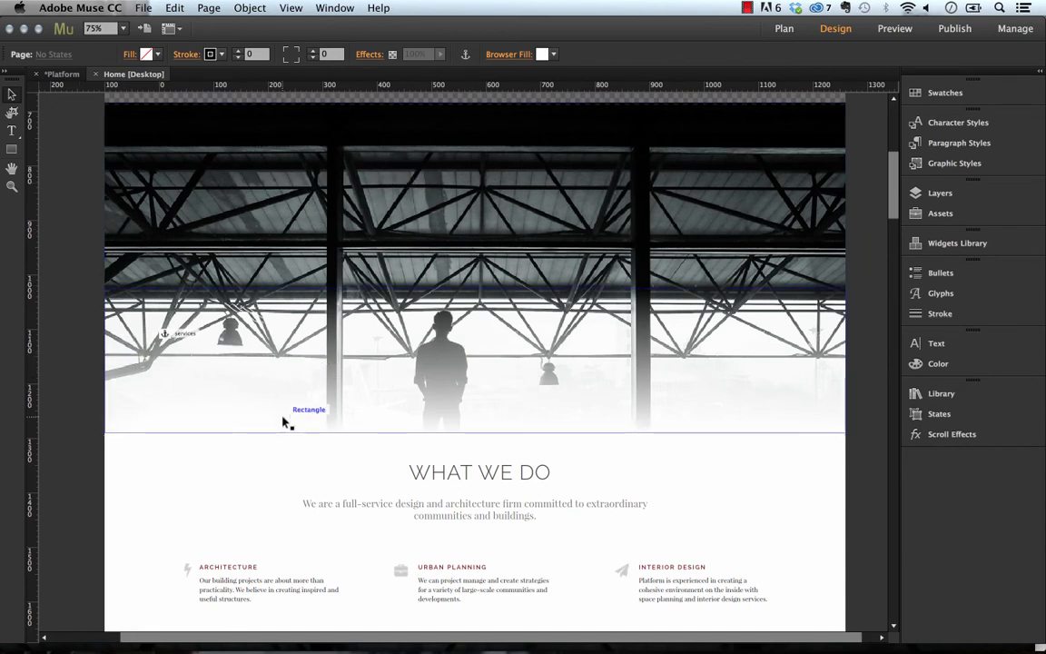
click(399, 395)
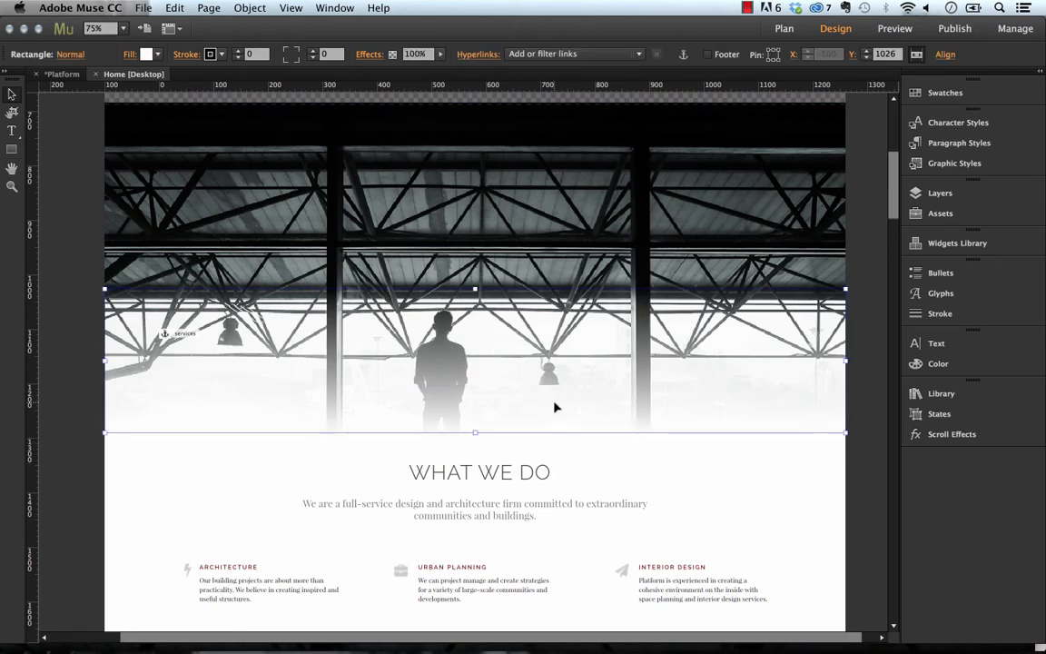
drag(555, 407, 526, 406)
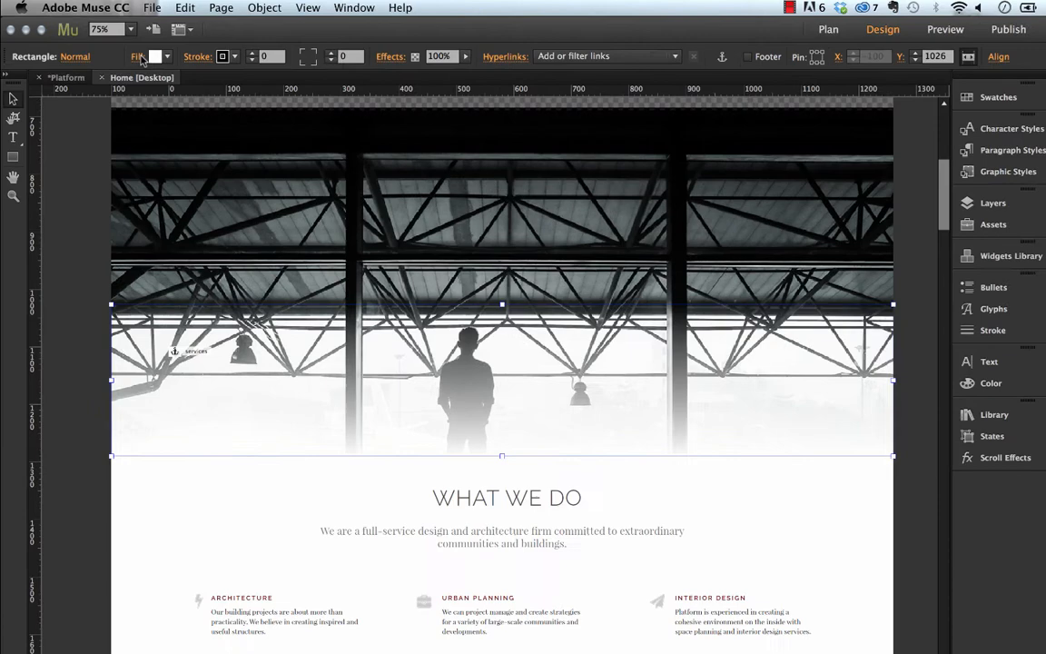
click(133, 54)
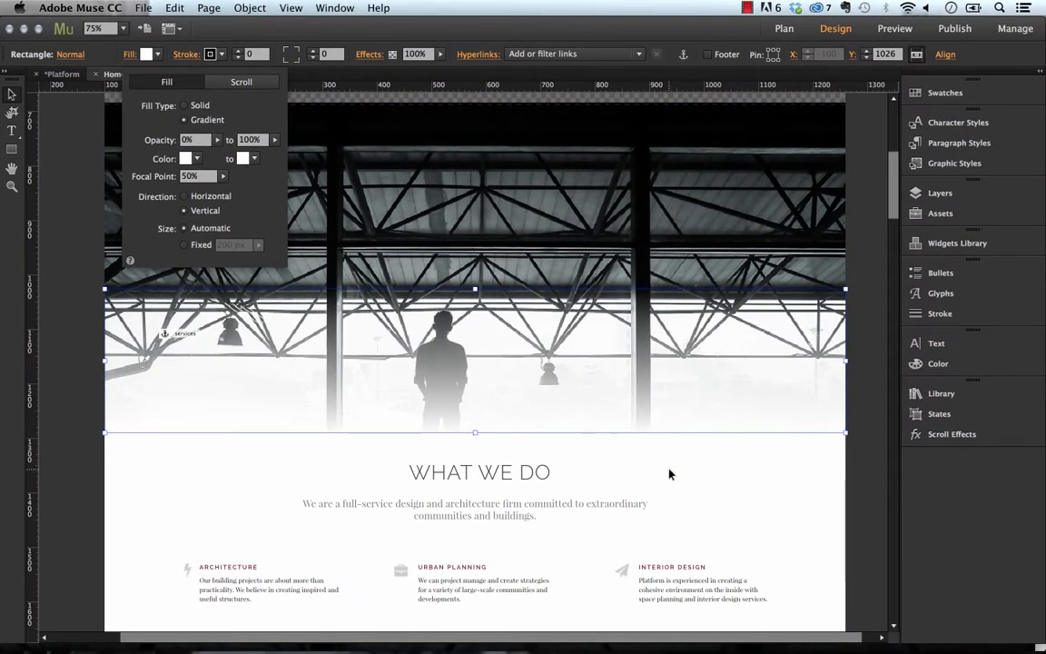
click(710, 471)
click(714, 472)
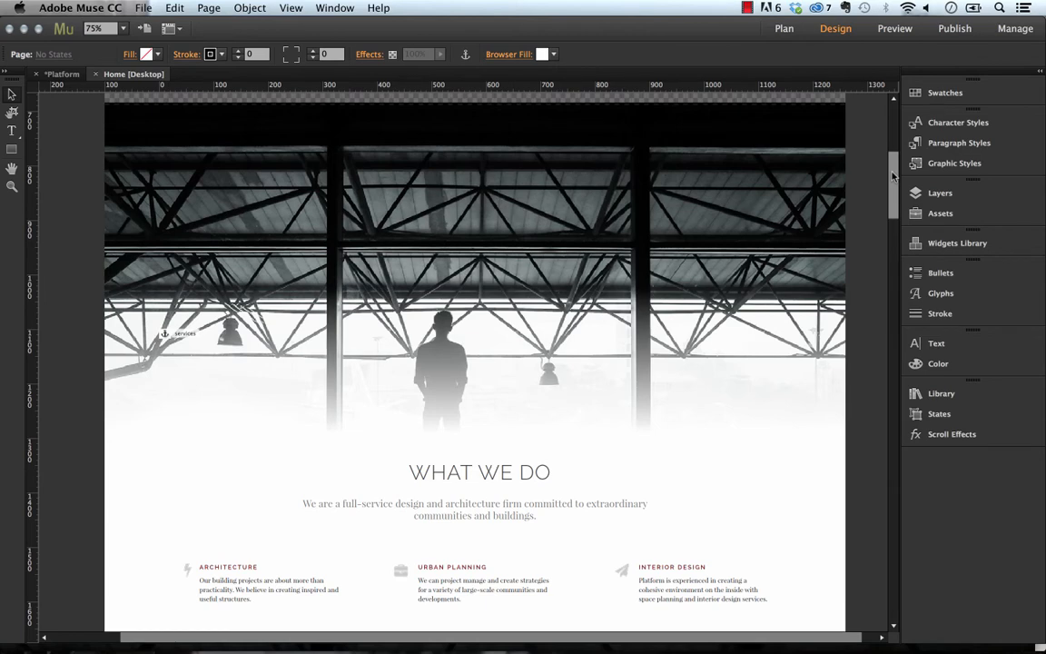
View the Rollover state of the first full-width project button below the Projects heading.
scroll(894, 176, down, 1)
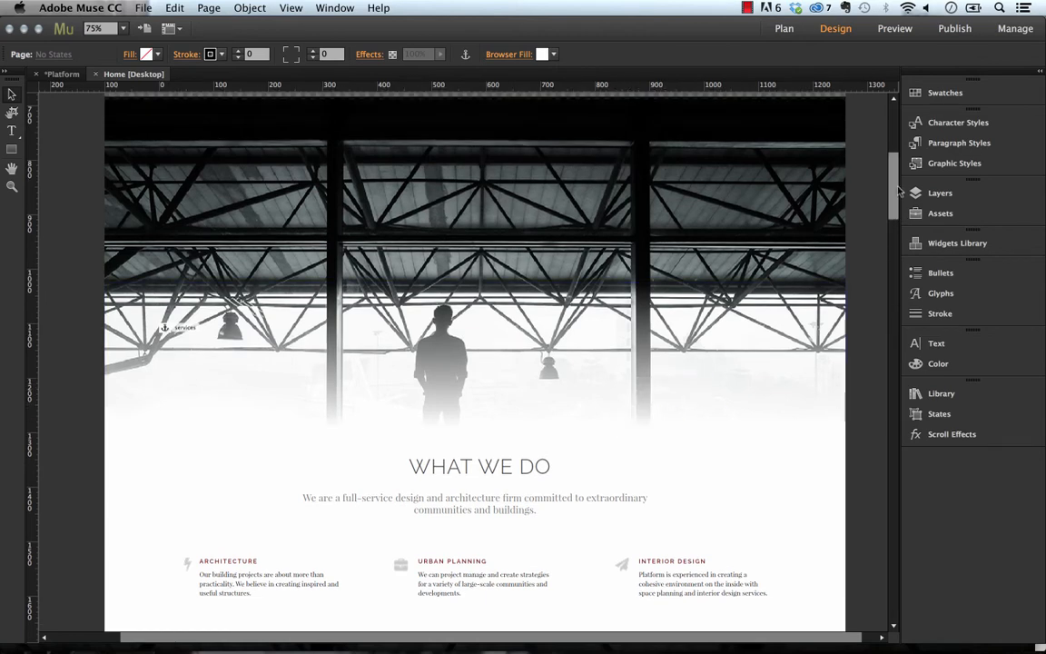
drag(893, 181, 892, 214)
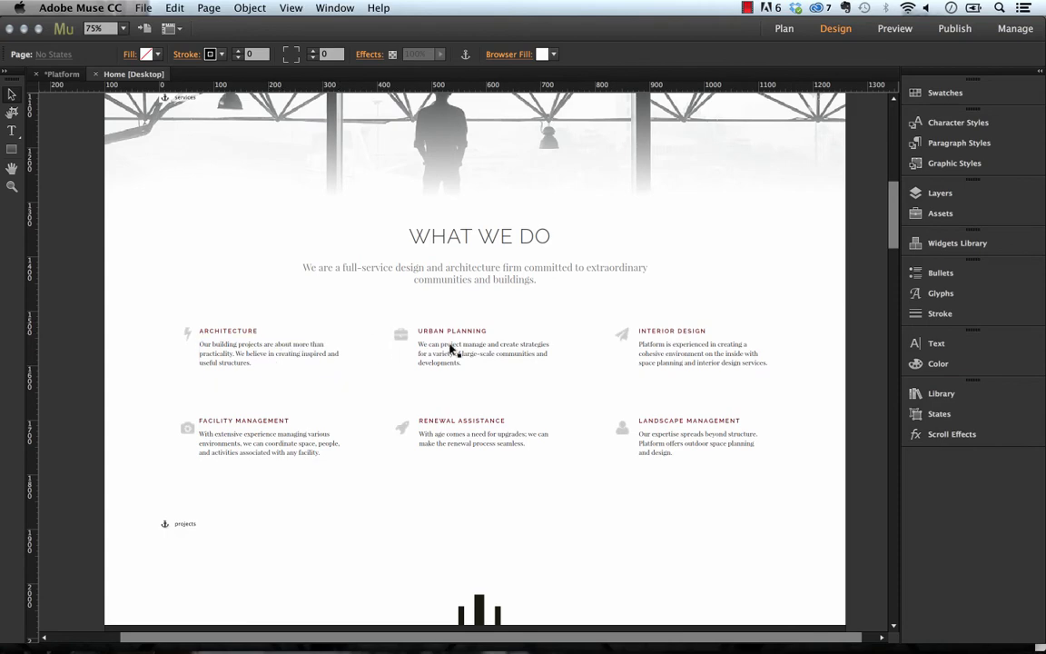
scroll(579, 343, down, 5)
scroll(701, 322, down, 4)
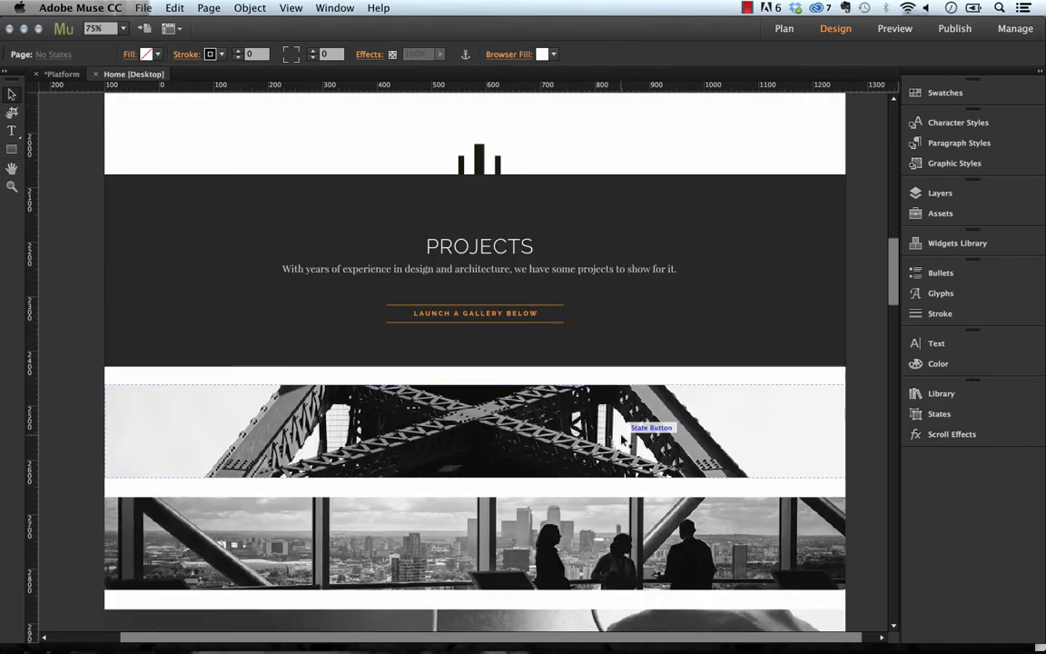
click(559, 390)
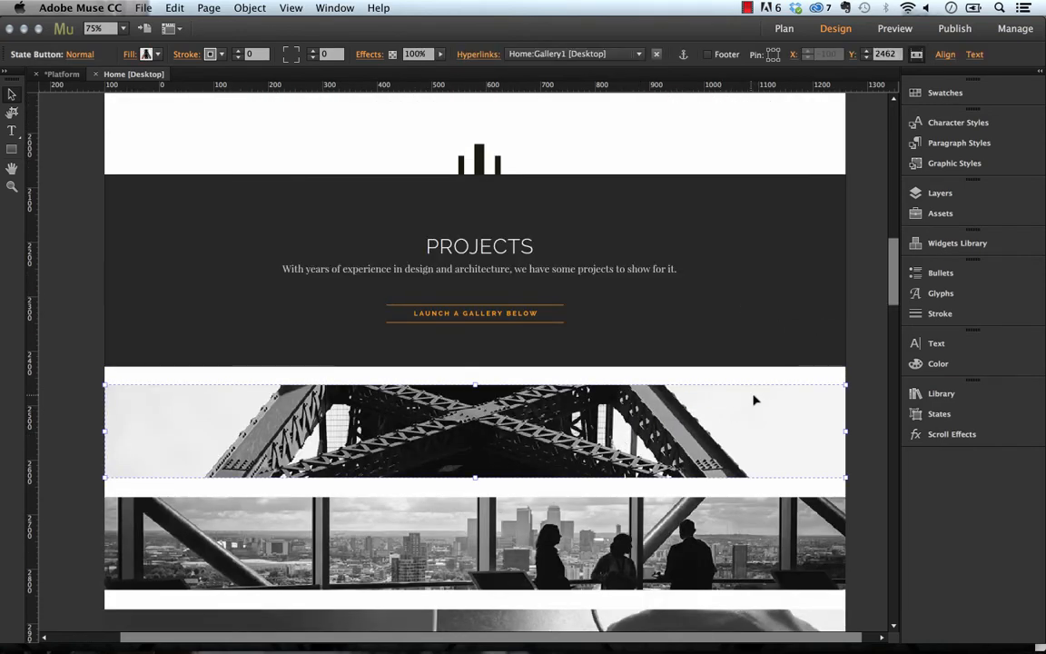
click(82, 59)
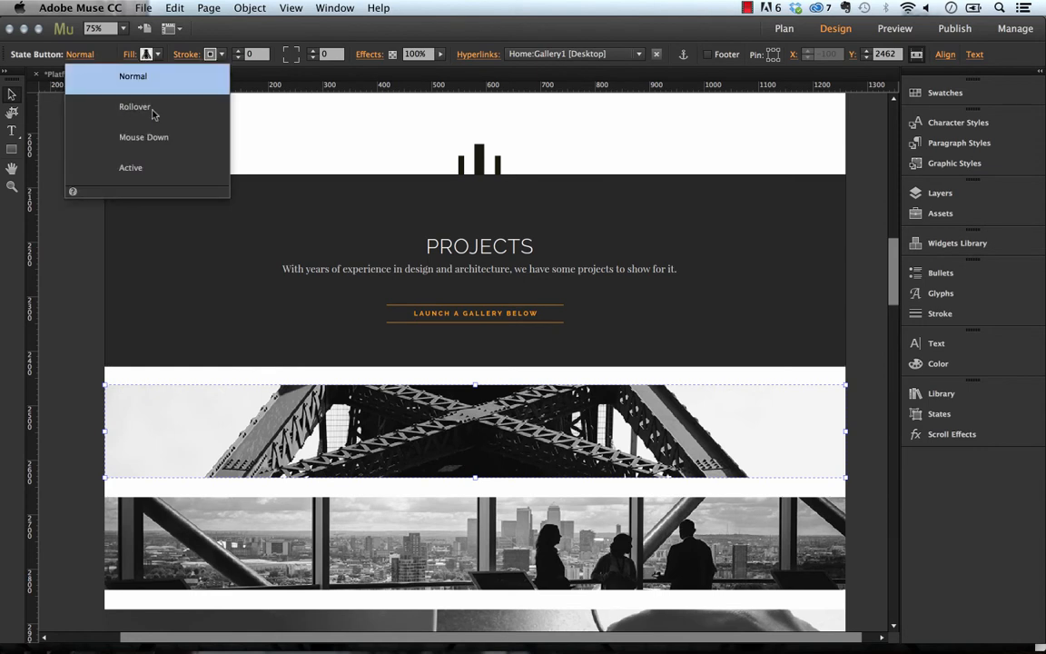
click(136, 107)
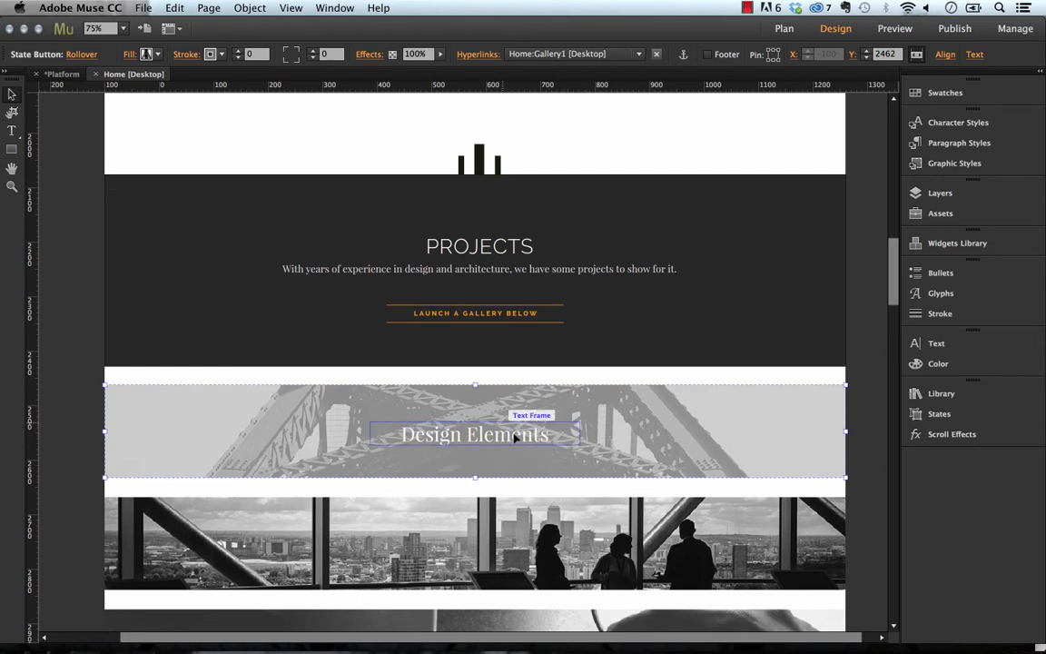
click(367, 128)
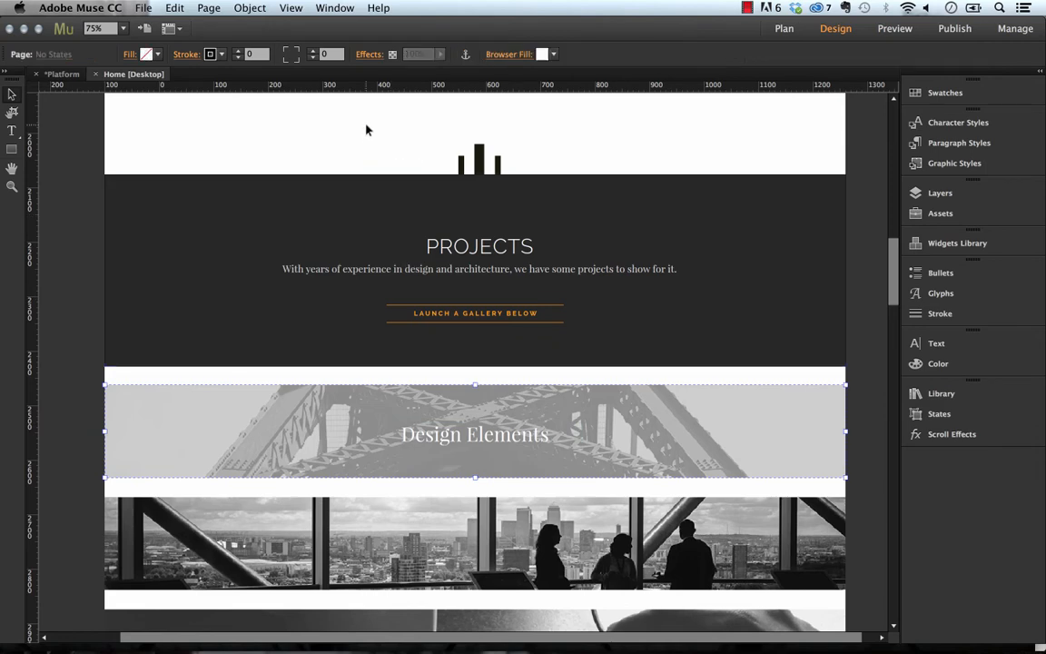
Open the Platform site plan and make the page thumbnails slightly smaller.
click(62, 74)
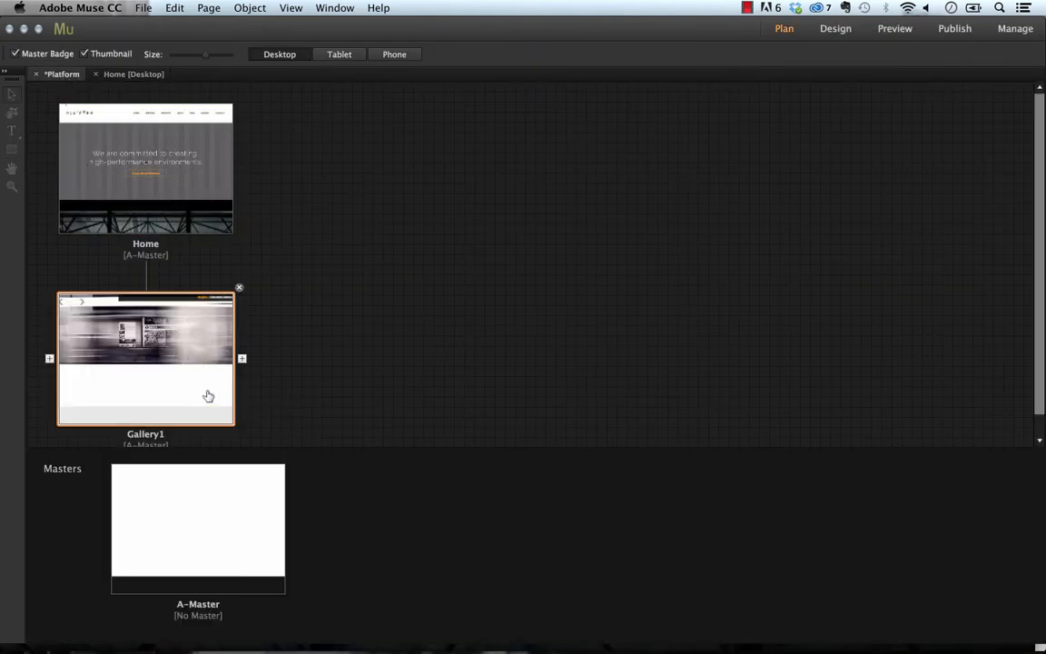
drag(199, 59, 197, 58)
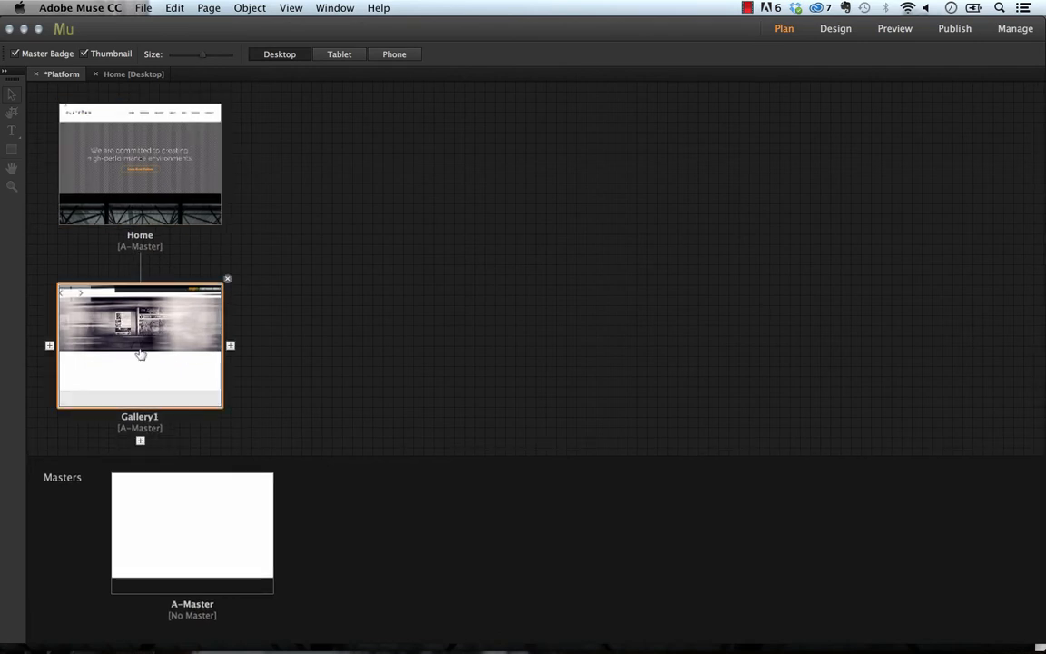
Move the Gallery1 page beside Home as a top-level page, and return it to its place as Home's child.
drag(105, 366, 246, 183)
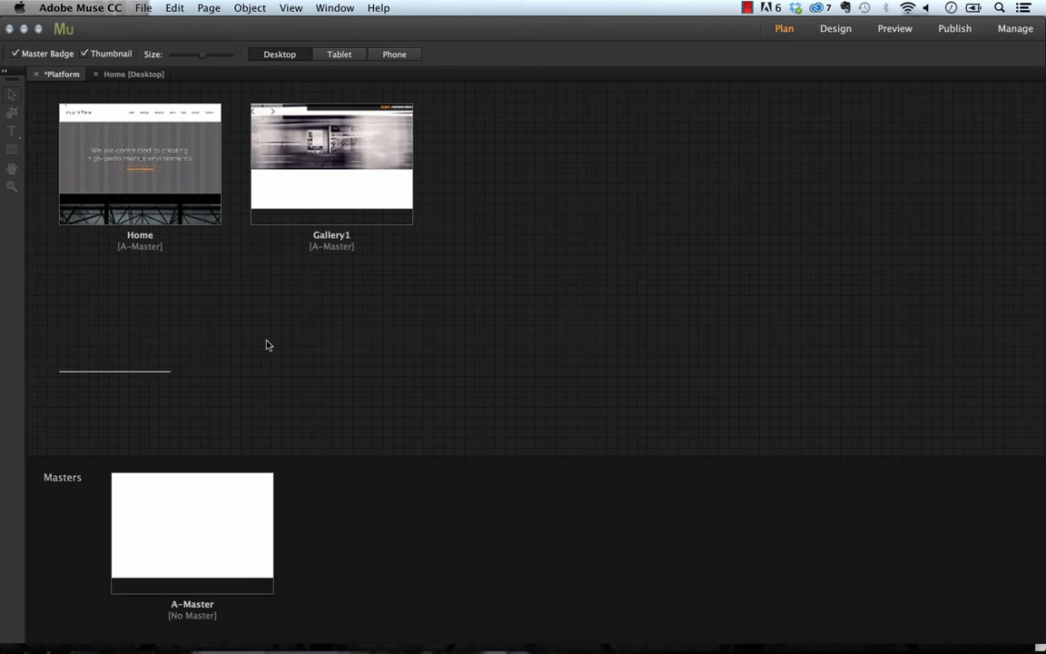
drag(314, 163, 147, 258)
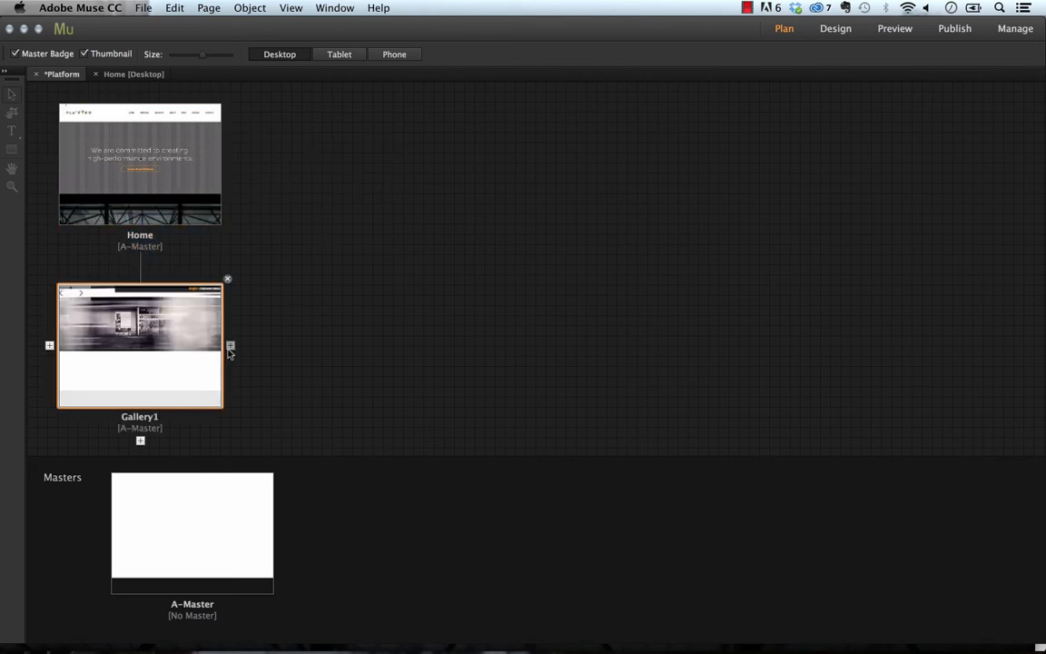
Add a sibling page after Gallery1 under Home and name it Gallery2.
click(230, 349)
text(Gallery2)
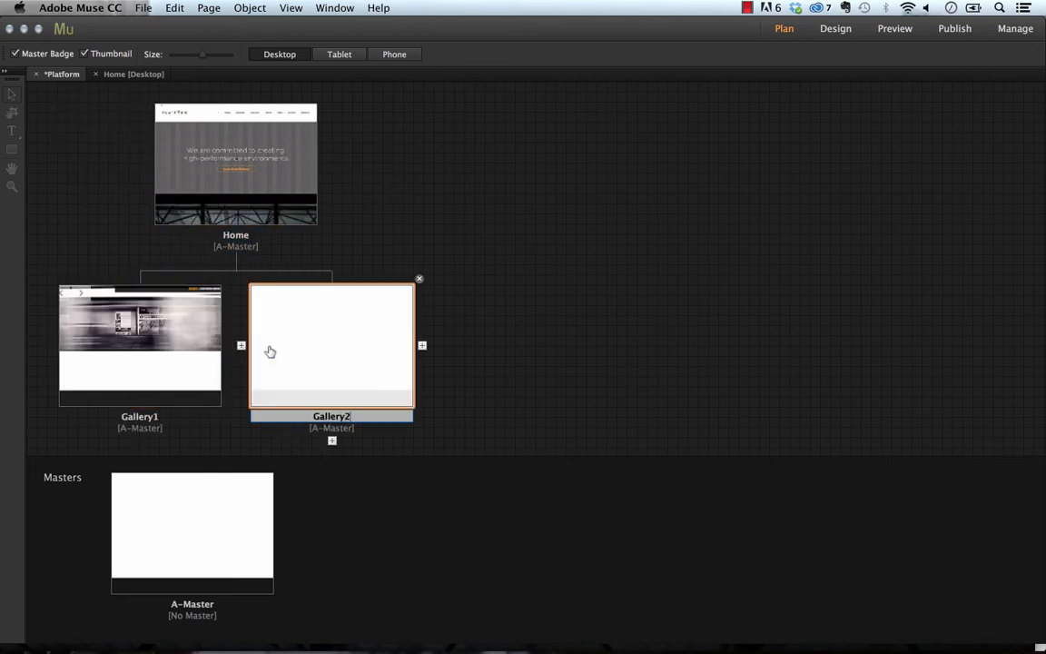
key(Return)
click(584, 340)
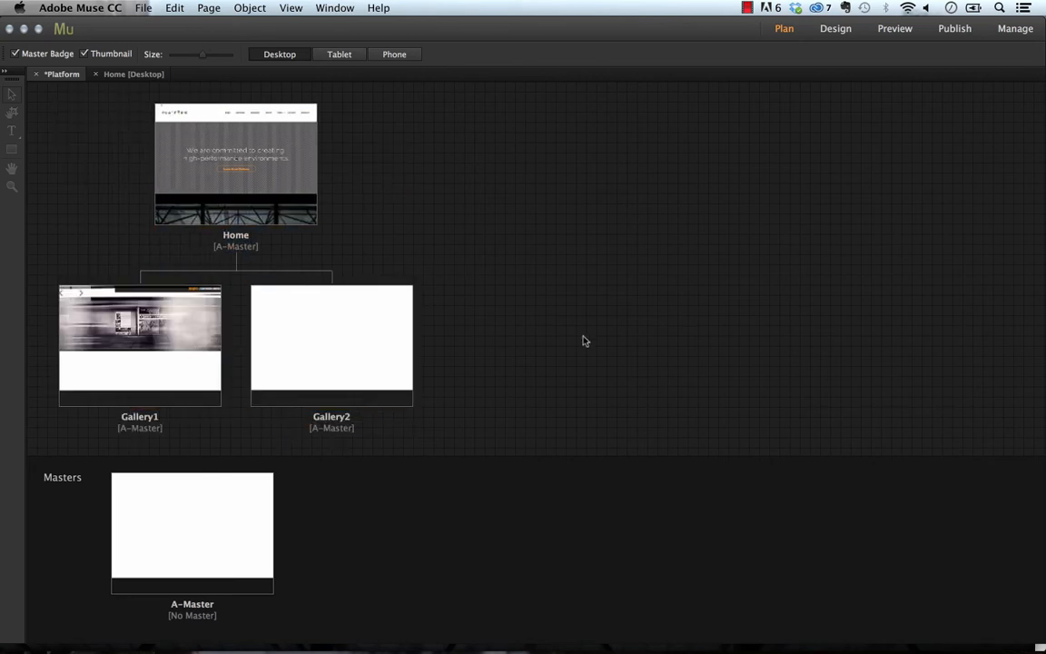
Open the Home page and link the first project button, with the steel bridge photo, to the desktop page Home:Gallery2.
double_click(271, 140)
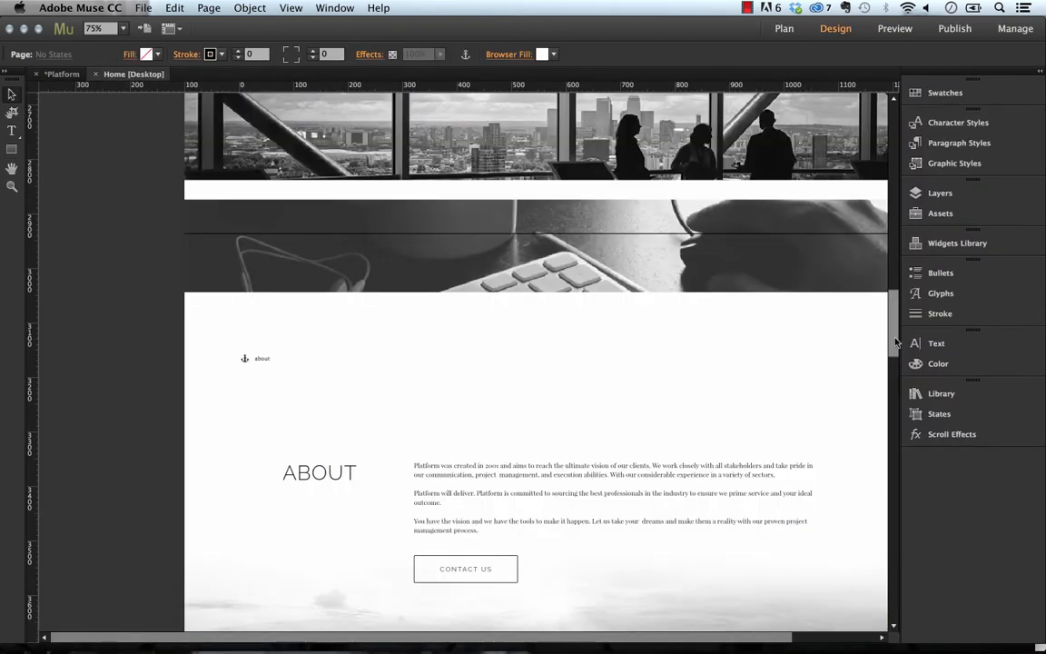
drag(894, 345, 891, 278)
drag(659, 327, 563, 273)
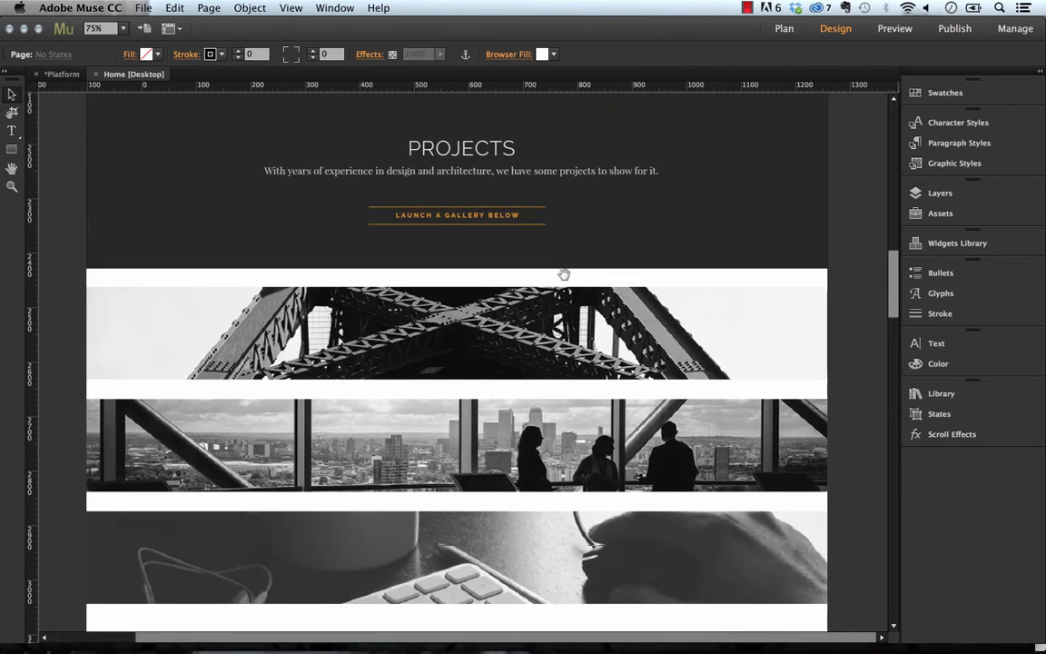
click(520, 309)
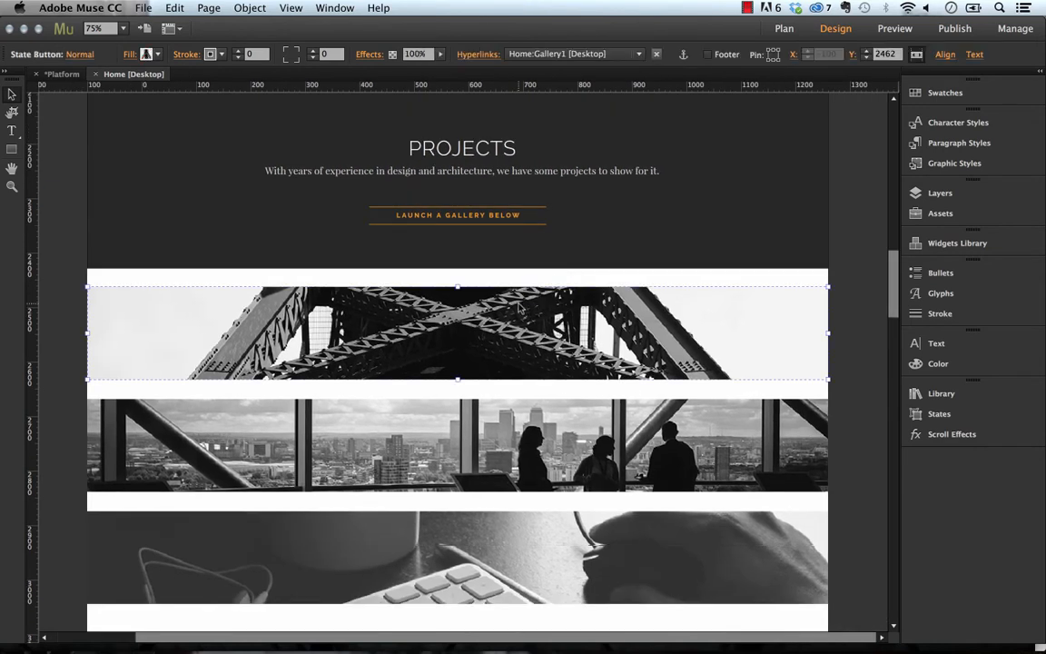
click(545, 57)
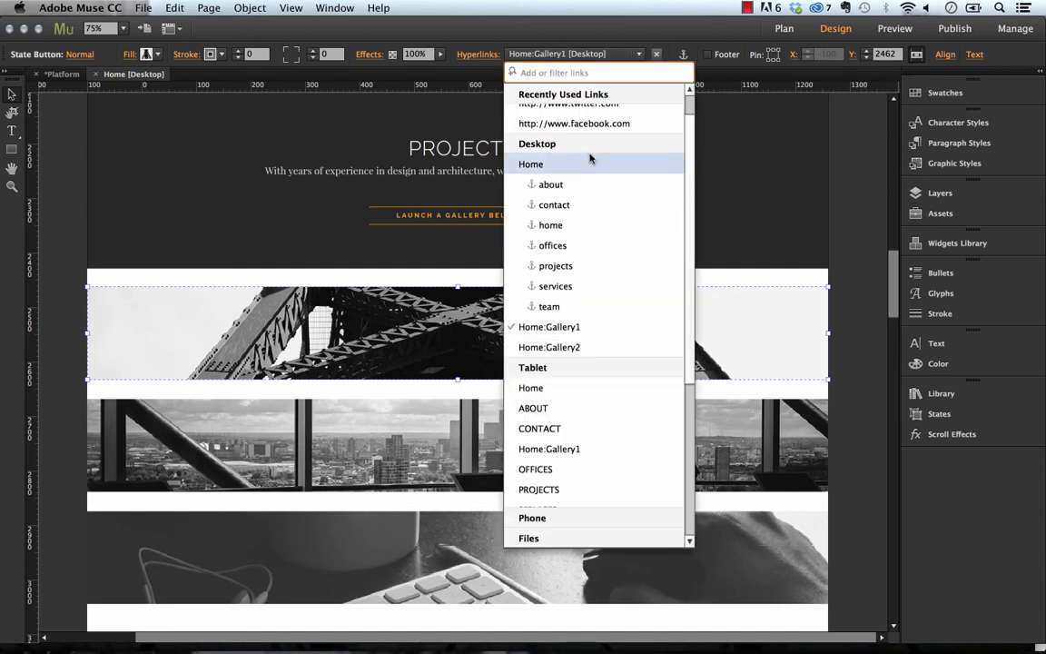
click(552, 349)
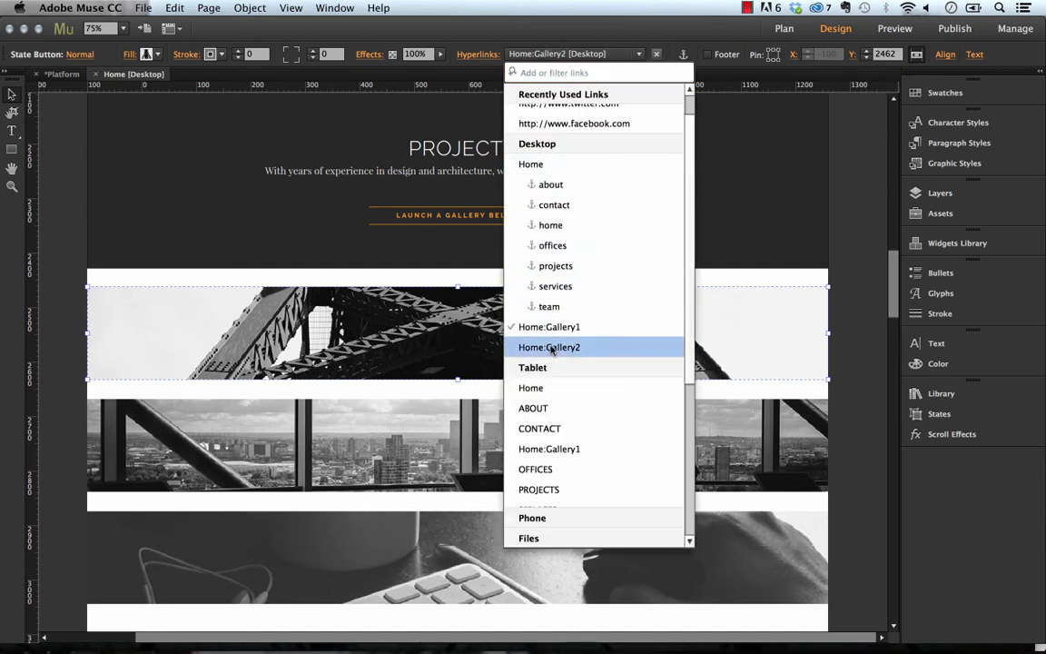
click(847, 327)
Shift the white gradient rectangle over the About section's skyline photo down to Y 3534, and undo the move.
drag(892, 275, 893, 336)
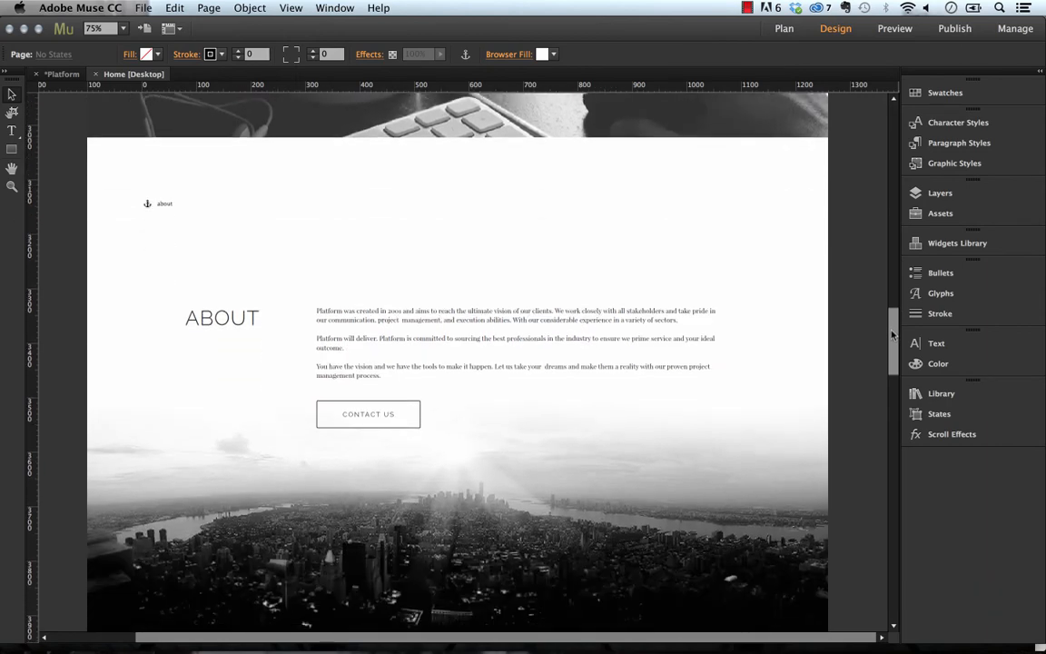
click(553, 467)
mouse_move(658, 472)
mouse_down()
mouse_move(667, 551)
mouse_move(671, 481)
mouse_up()
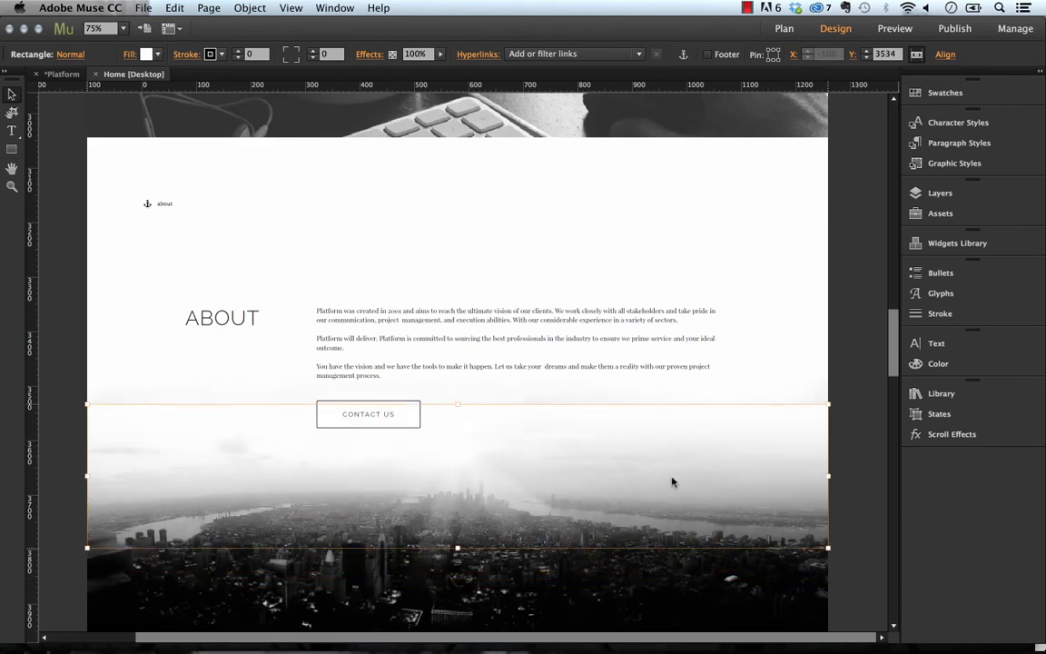
key(ctrl+z)
View the Rollover state of the first team member's photo in the Meet the Team section.
drag(894, 338, 814, 427)
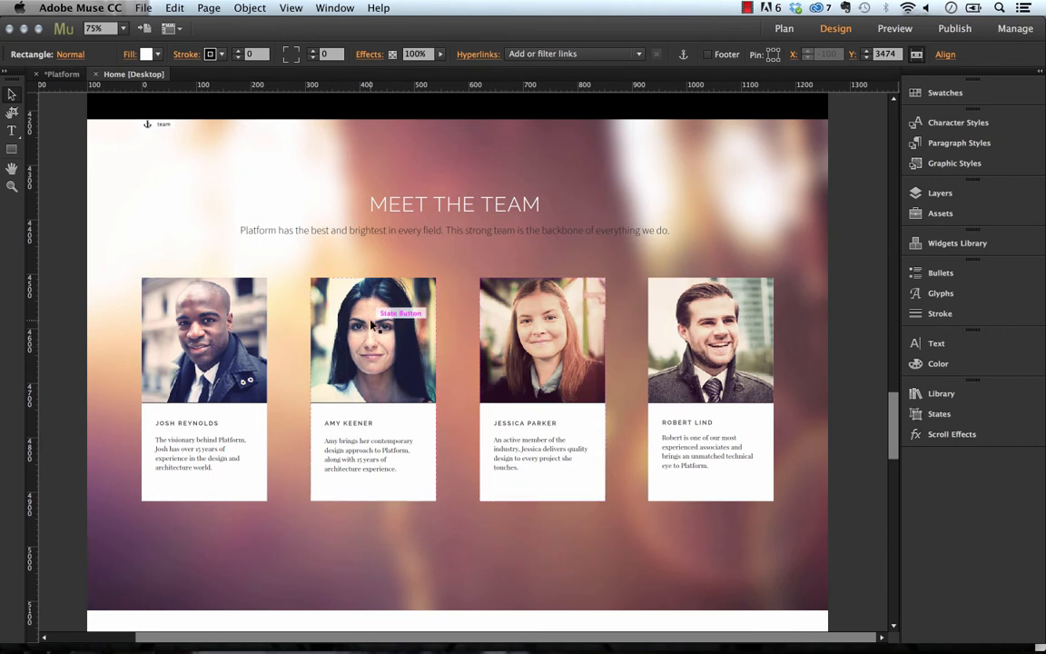
click(228, 334)
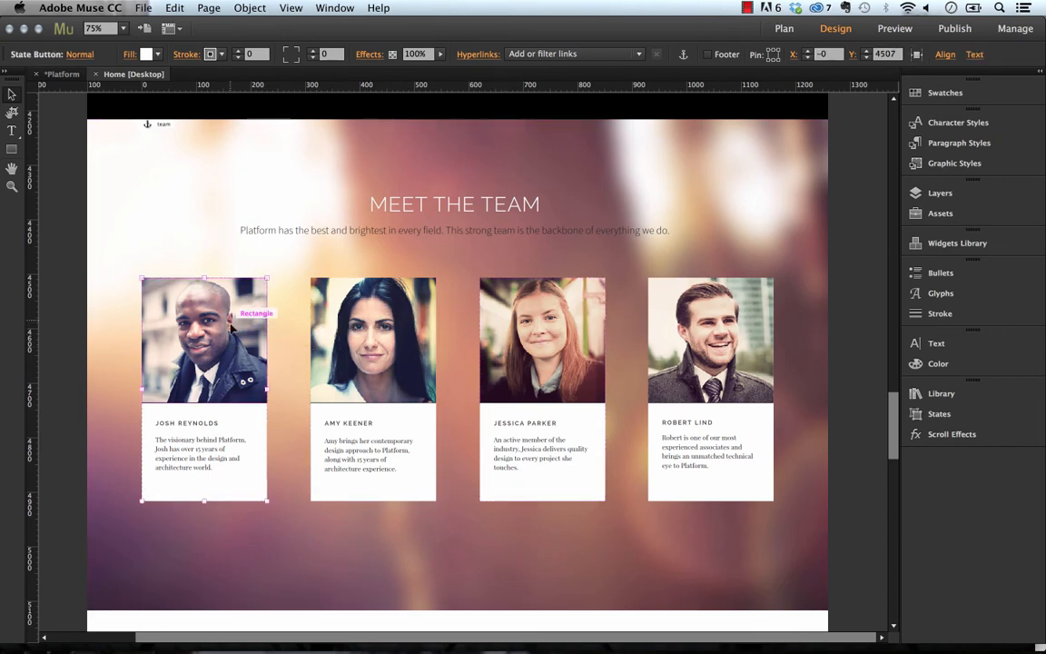
click(227, 319)
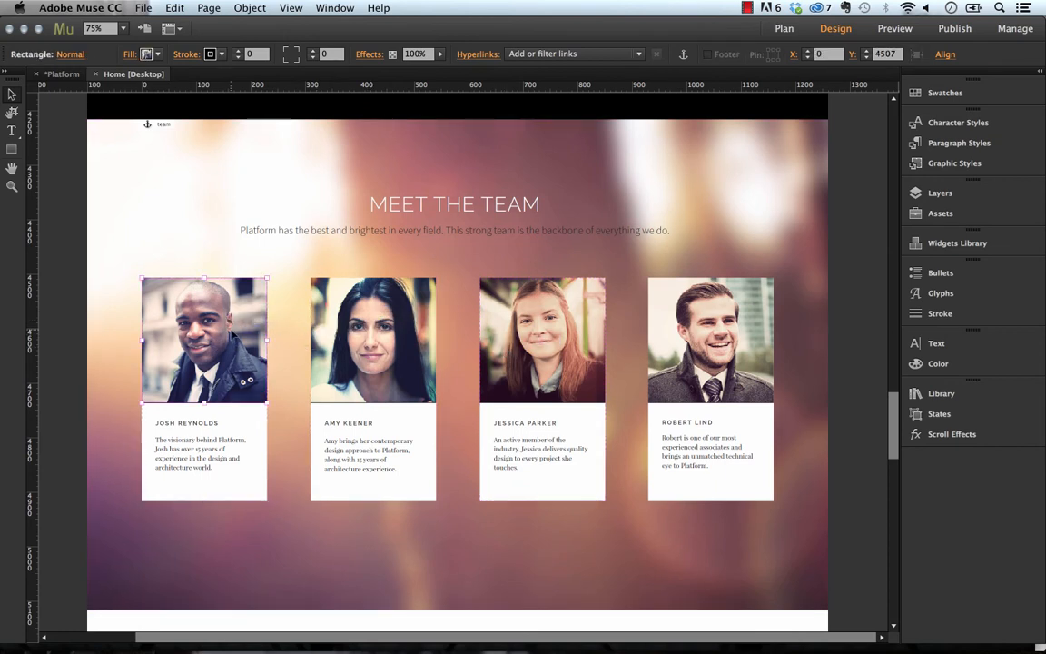
click(70, 54)
click(130, 111)
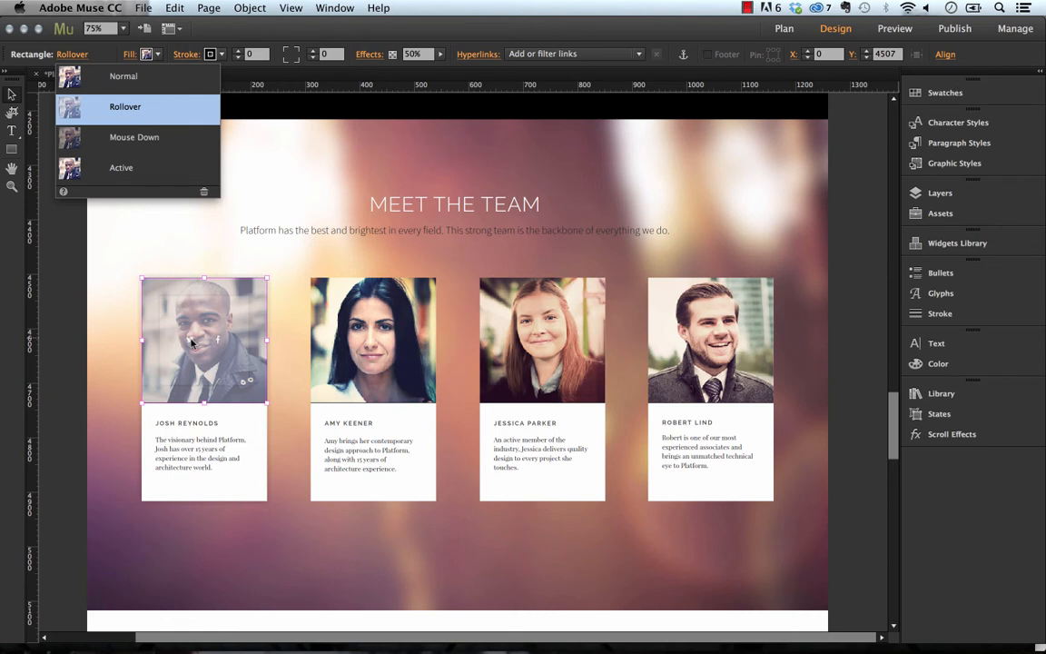
Check the hyperlinks on the two social icons over the first team member's photo, and clear the selection.
click(191, 341)
click(218, 340)
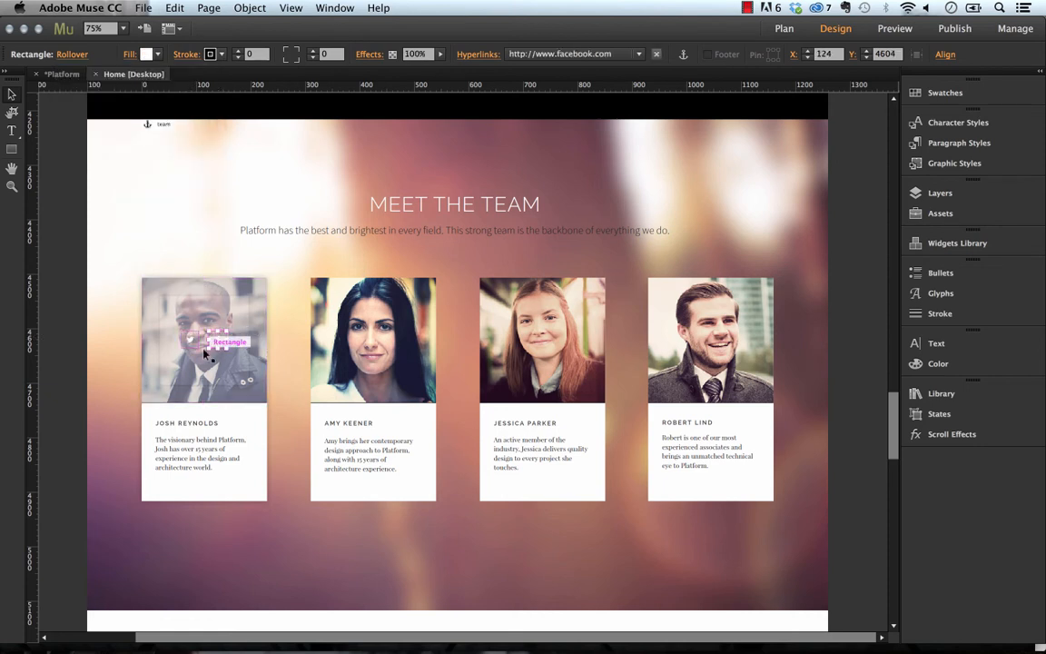
click(154, 317)
click(66, 279)
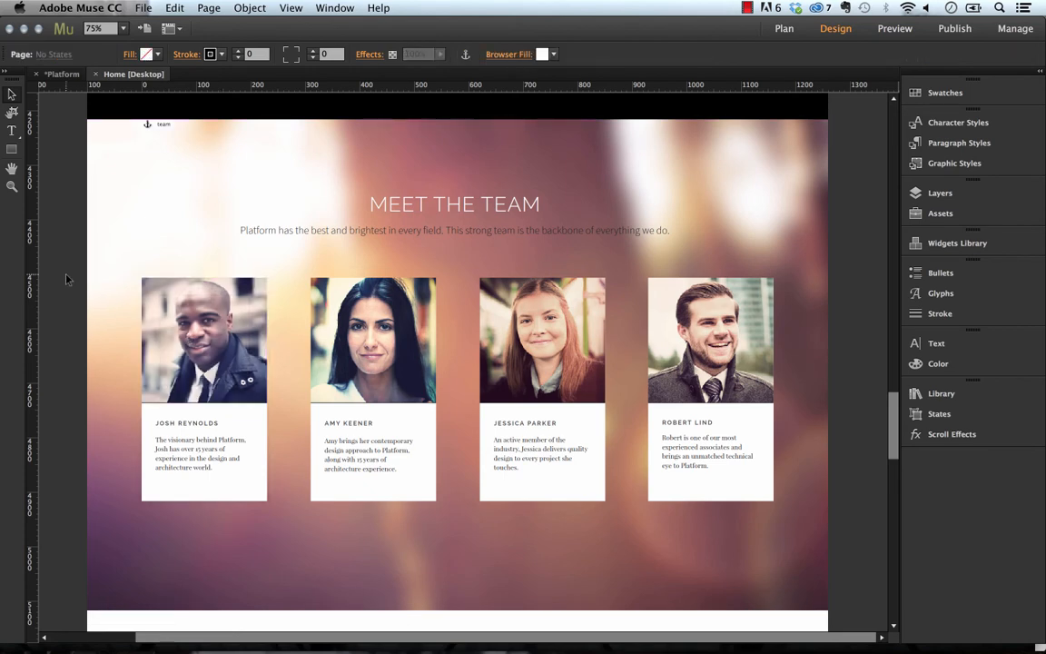
Check the available button states of the first team member's card in the Meet the Team section.
click(163, 290)
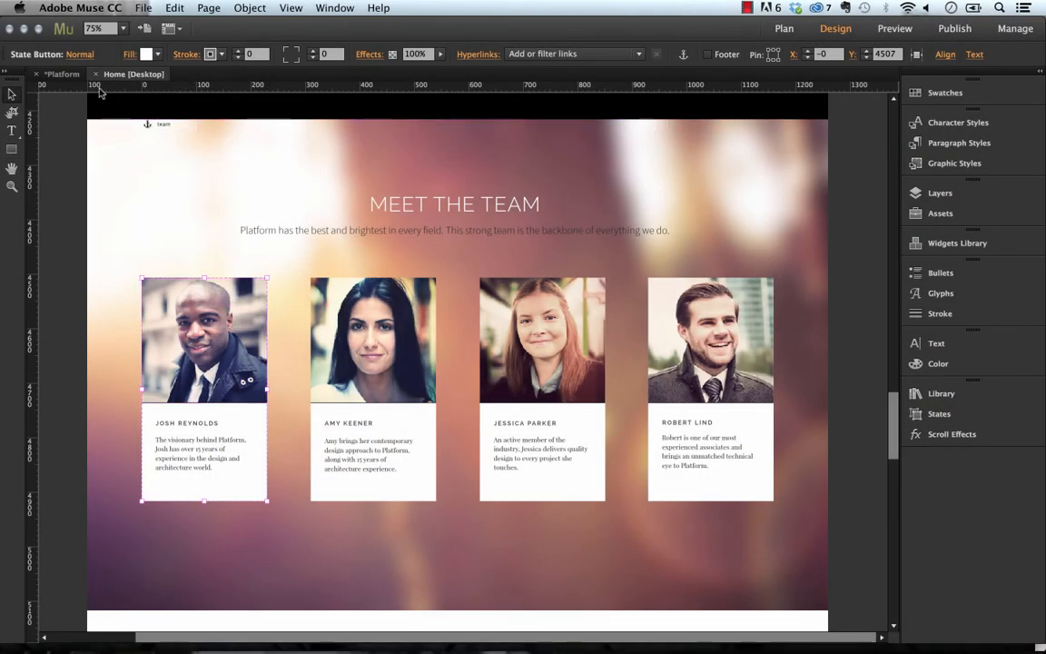
click(77, 54)
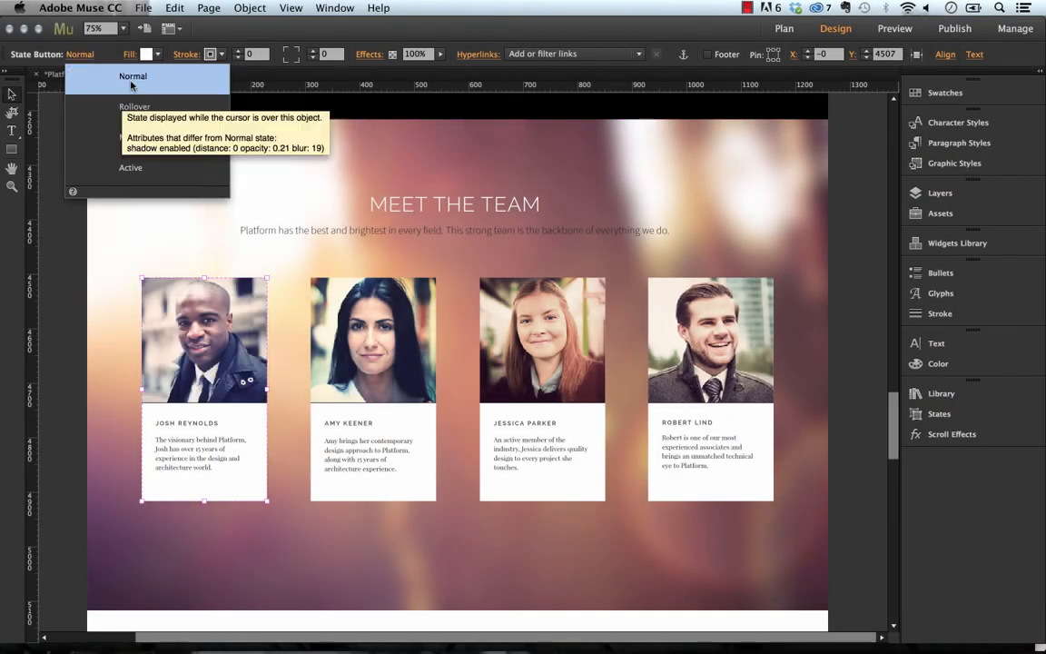
click(56, 216)
Browse the slides of the Behind the Scenes slideshow using its next and previous arrows, and clear the selection.
scroll(548, 505, down, 2)
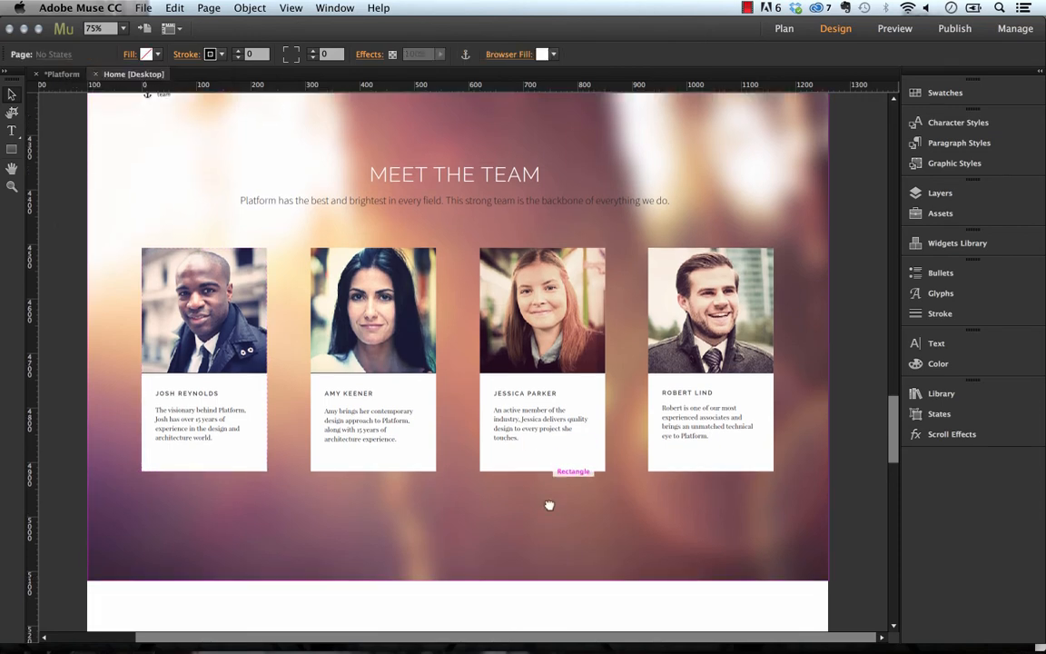
scroll(549, 505, down, 10)
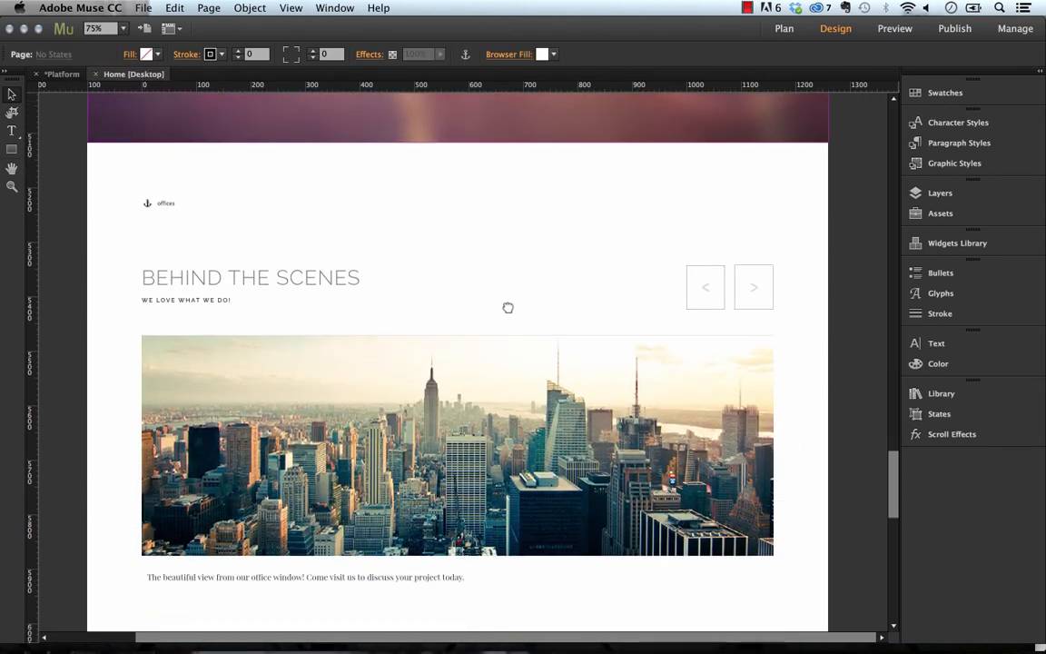
scroll(507, 308, down, 1)
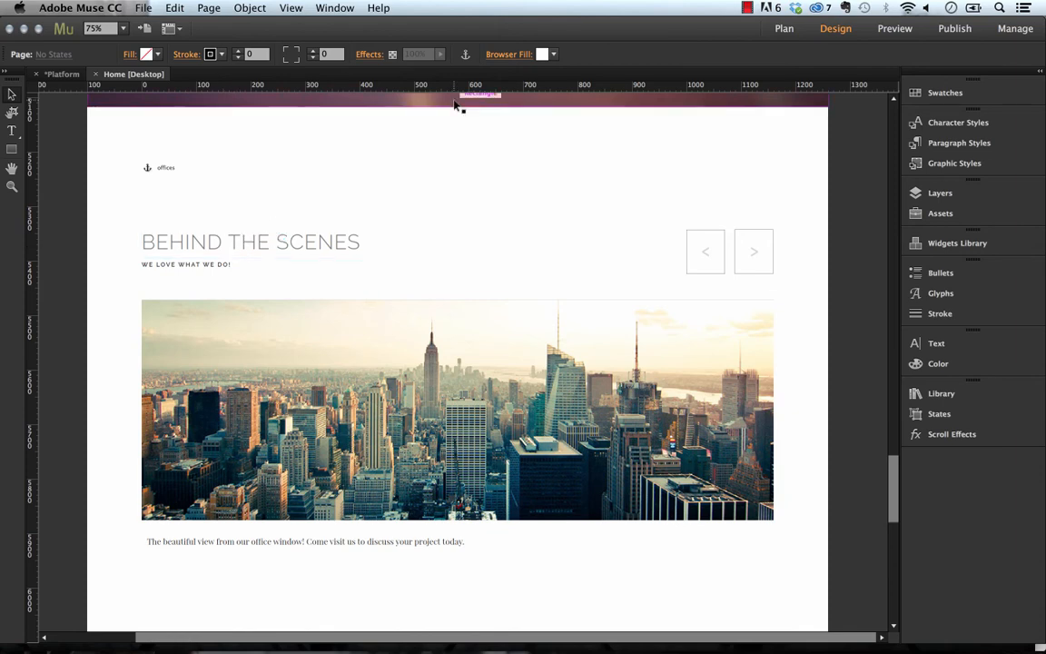
click(759, 257)
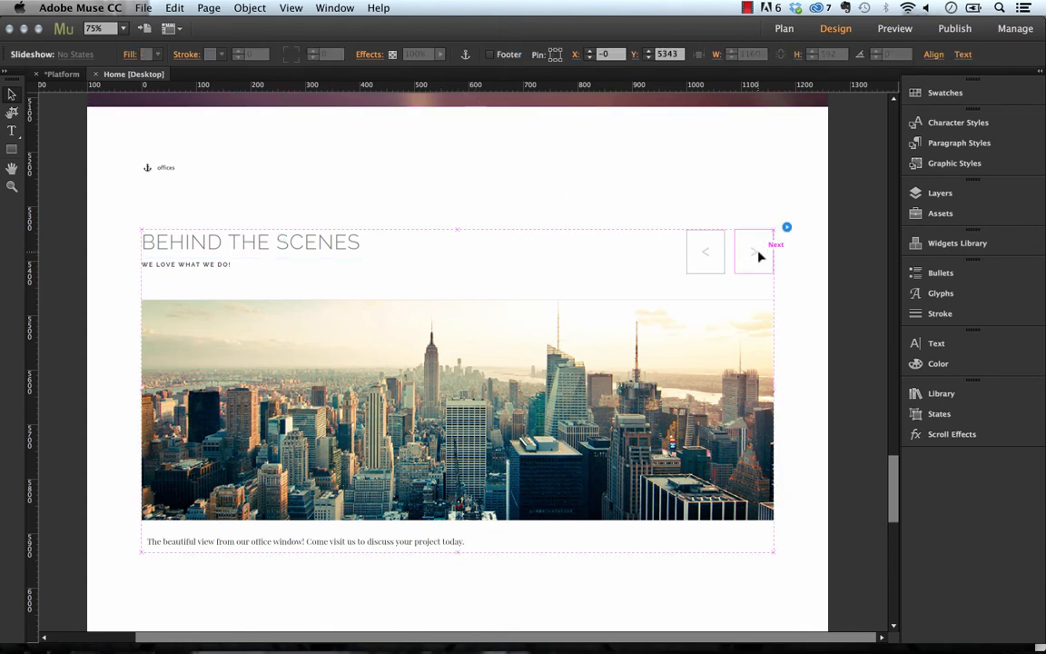
click(759, 256)
click(722, 259)
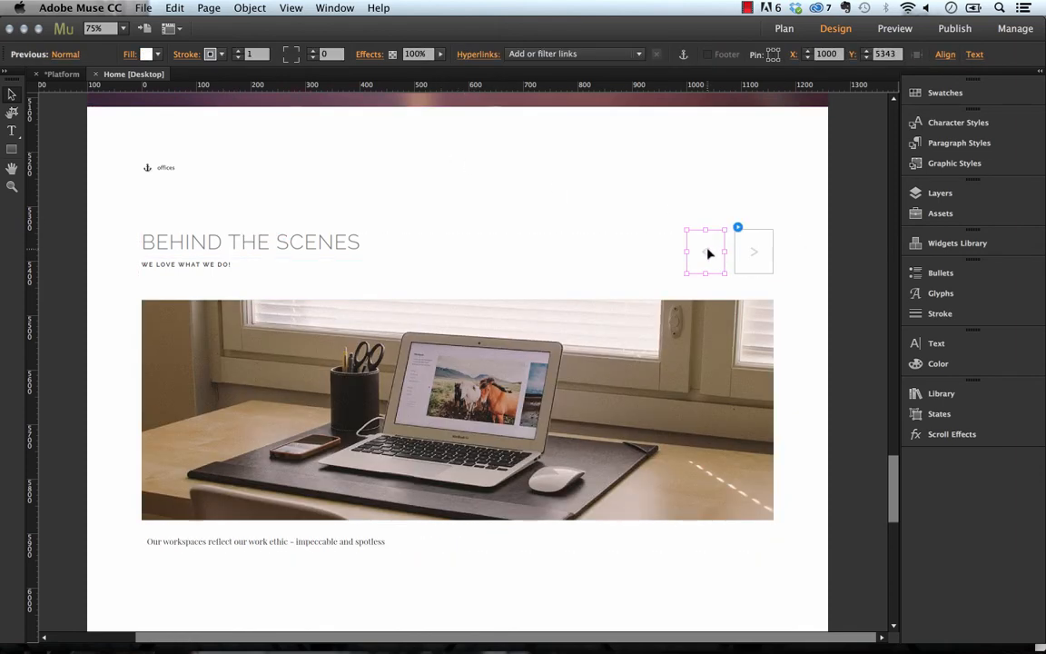
click(709, 255)
click(750, 256)
click(714, 260)
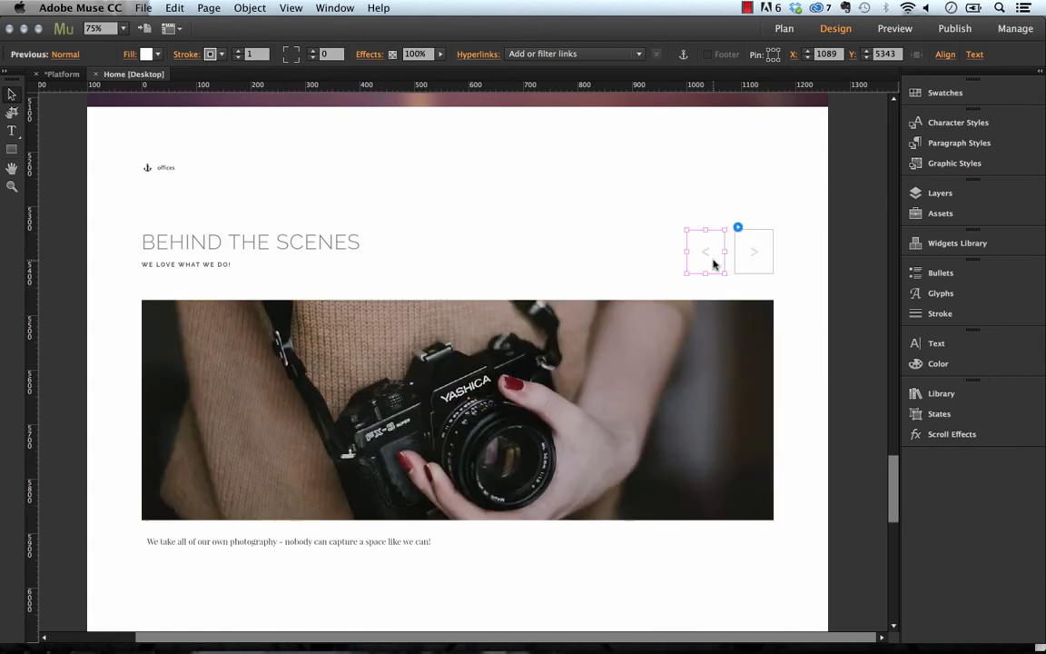
click(849, 289)
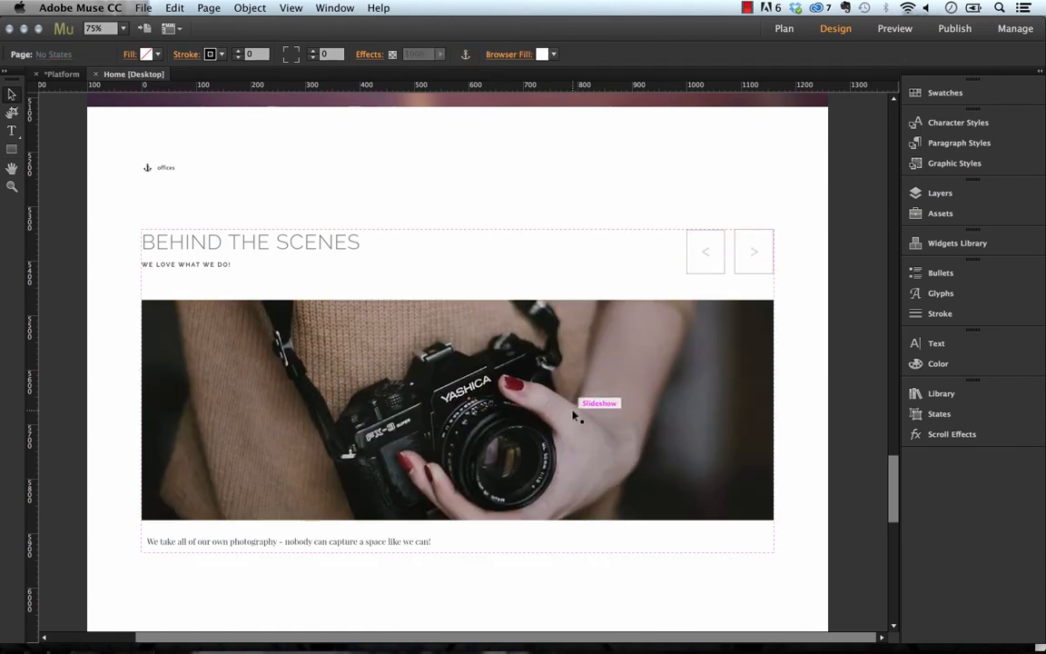
View the Behind the Scenes slideshow's options and its Add Images file browser, and cancel the import.
scroll(581, 404, down, 1)
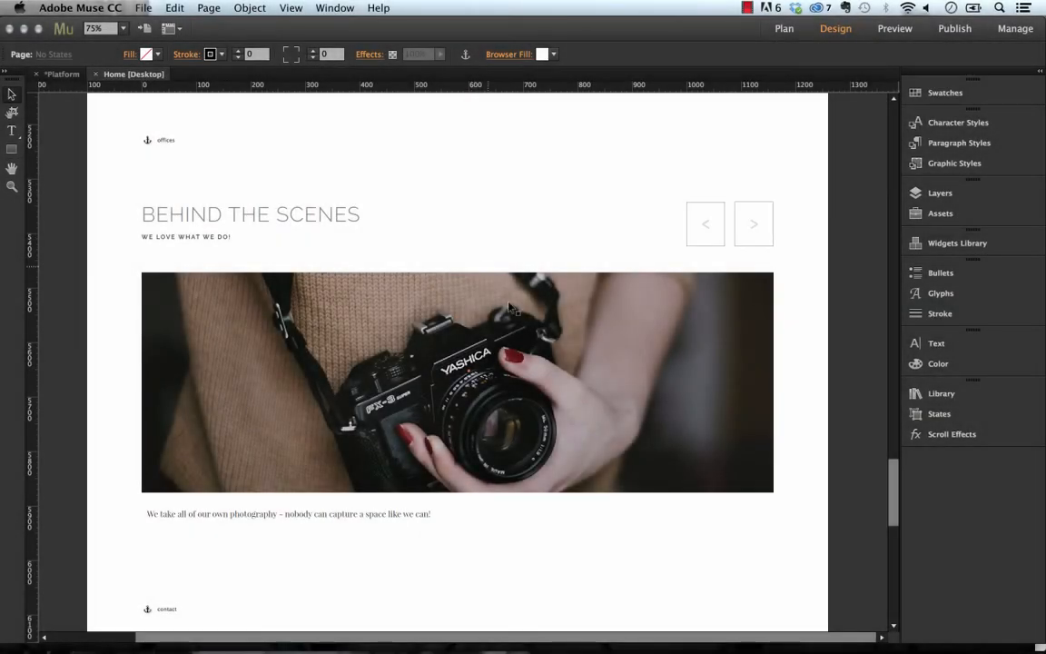
click(471, 309)
click(786, 201)
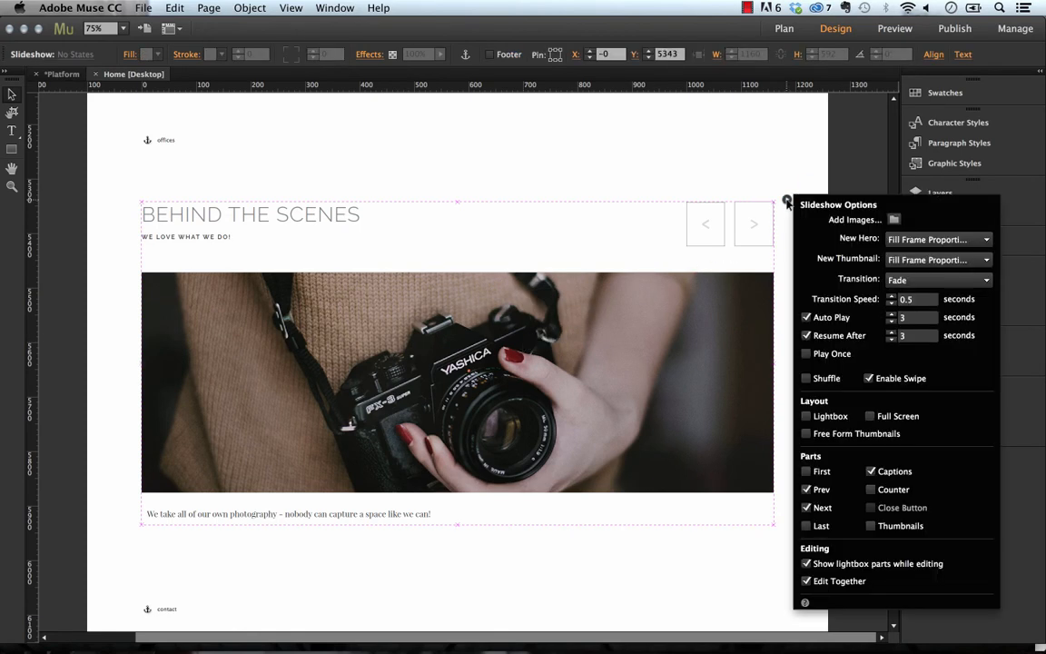
click(894, 220)
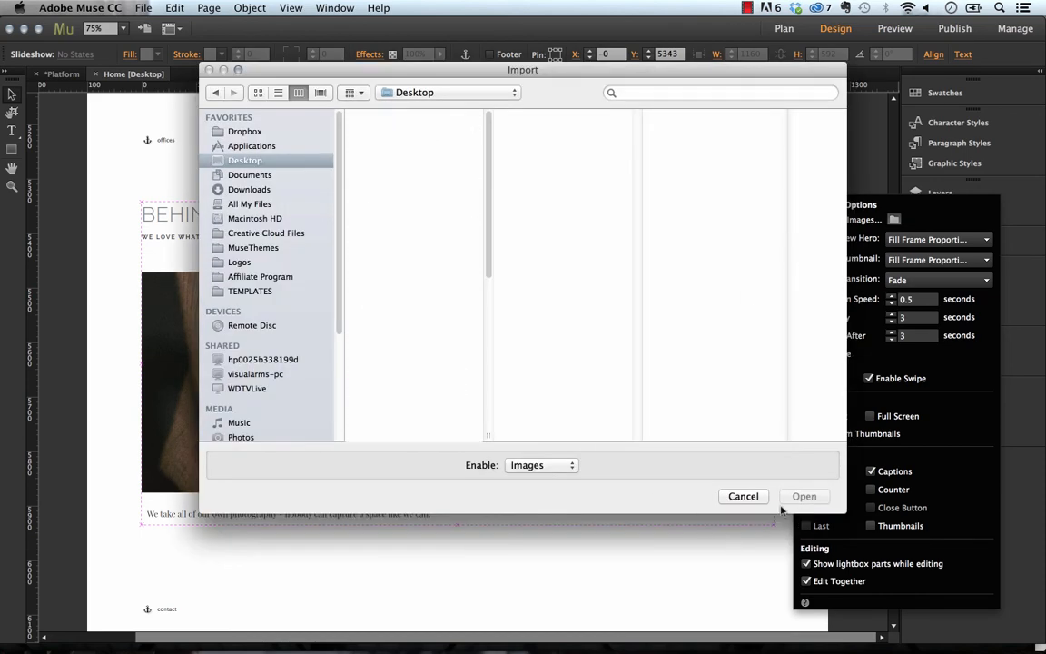
click(740, 498)
click(731, 166)
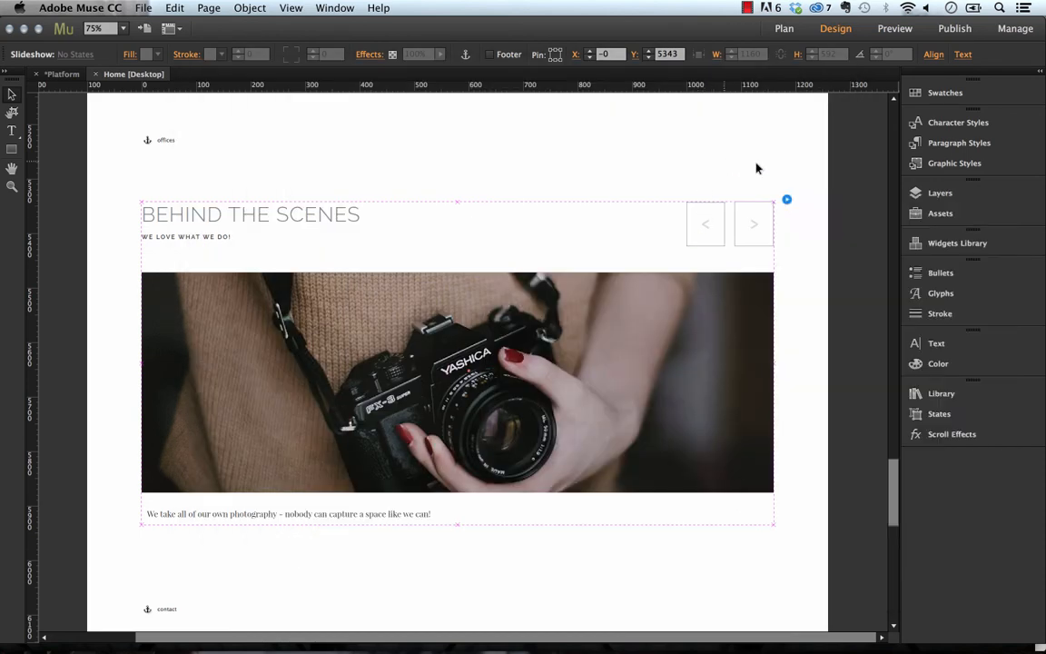
View the options of the Contact Us form, including its recipient e-mail and standard fields, and close them.
scroll(786, 560, down, 5)
scroll(774, 290, down, 5)
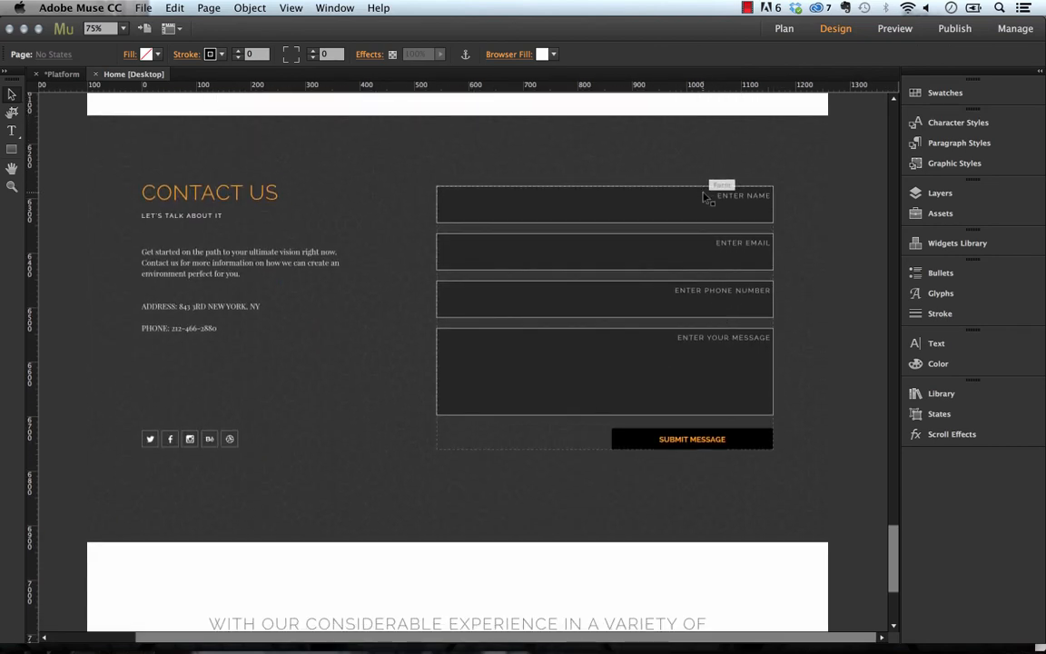
click(706, 185)
click(786, 187)
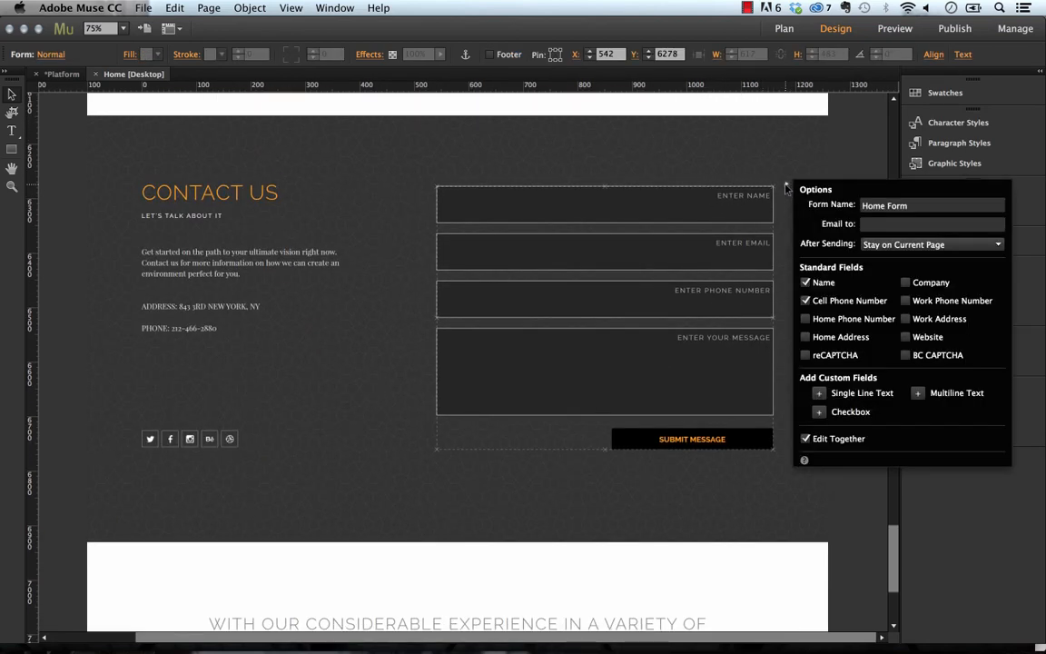
click(707, 217)
View the options of the Newsletter Signup form in the footer, and clear the selection.
click(768, 571)
drag(738, 593, 734, 340)
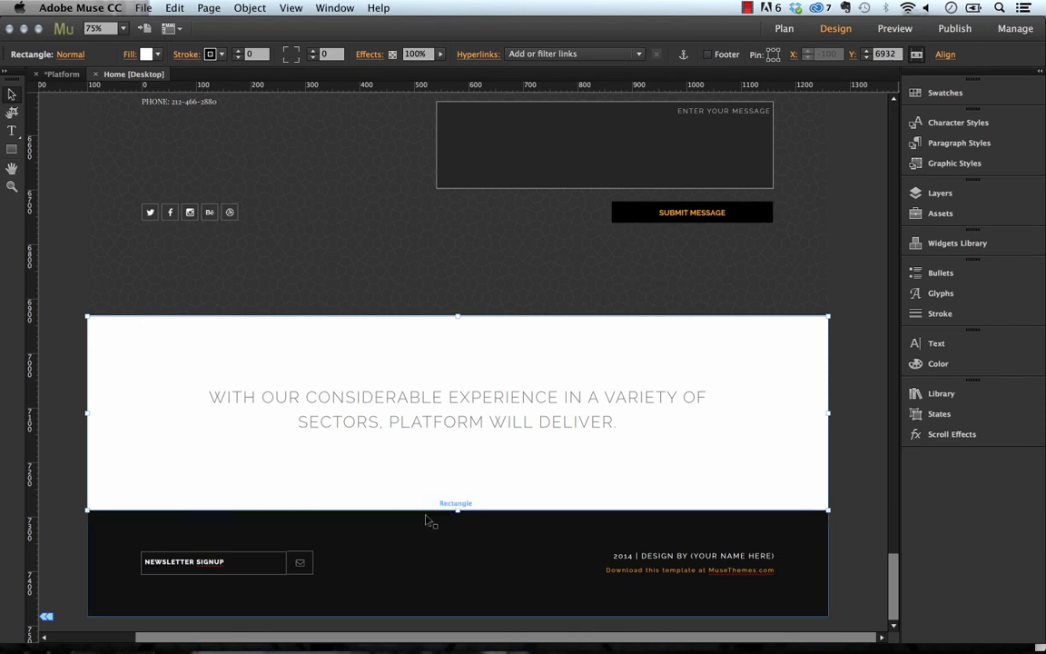
click(234, 565)
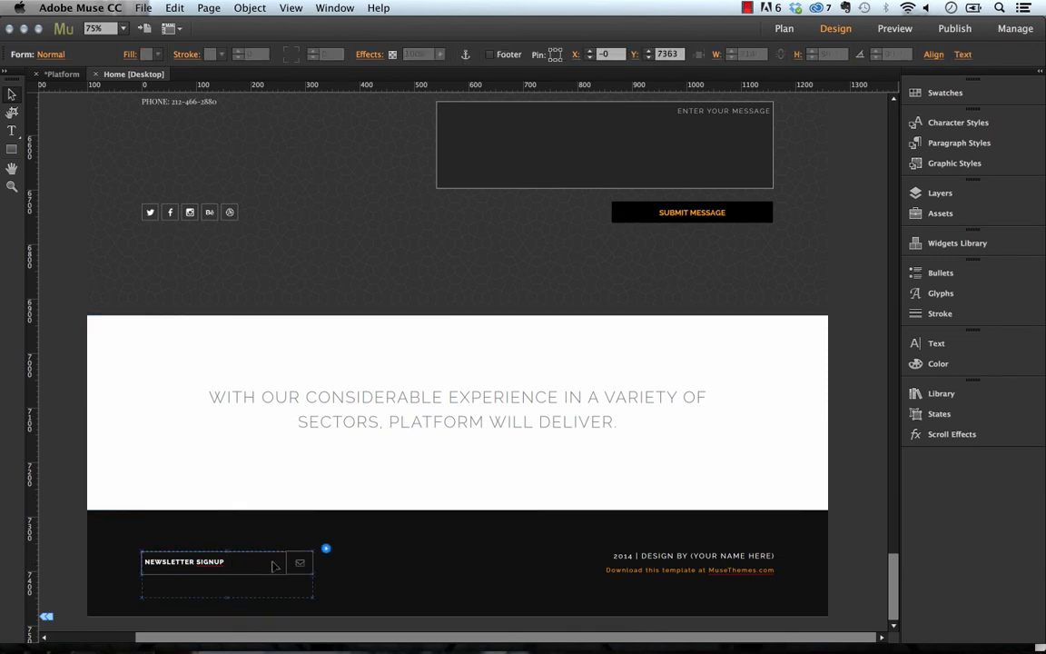
click(325, 551)
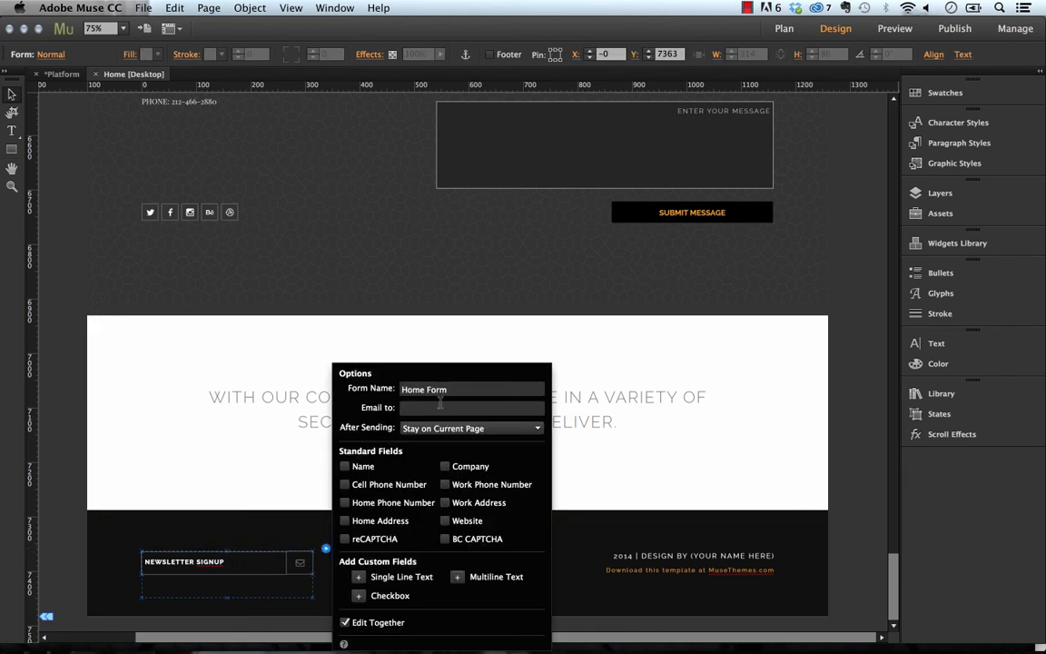
click(869, 574)
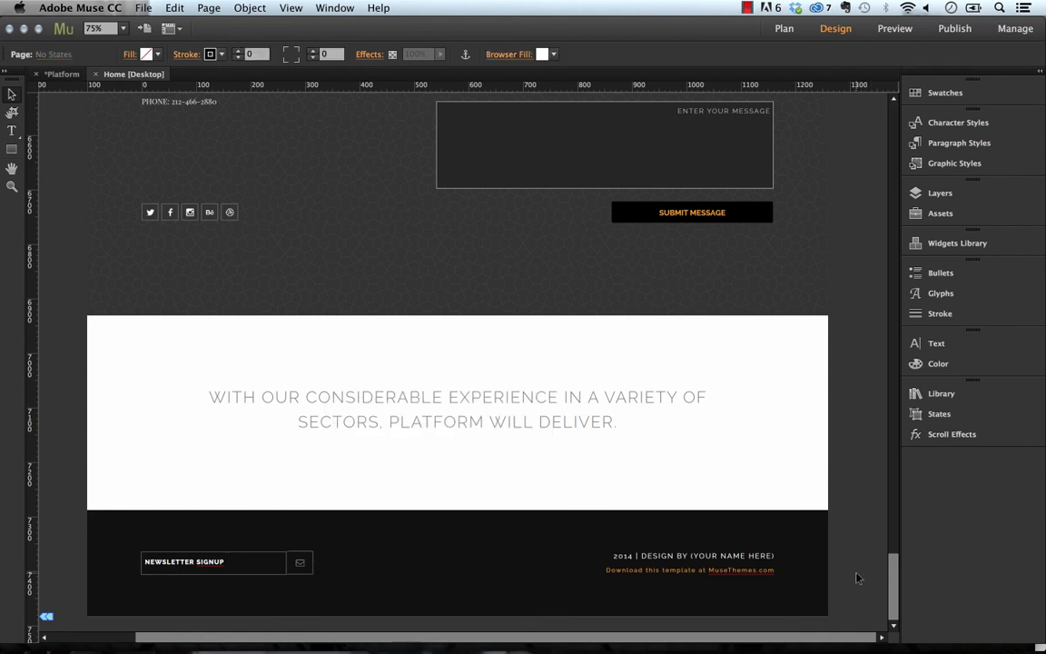
Switch to the Platform site preview in Firefox and review the Home page from the hero down to the About section.
drag(893, 579, 893, 579)
click(267, 563)
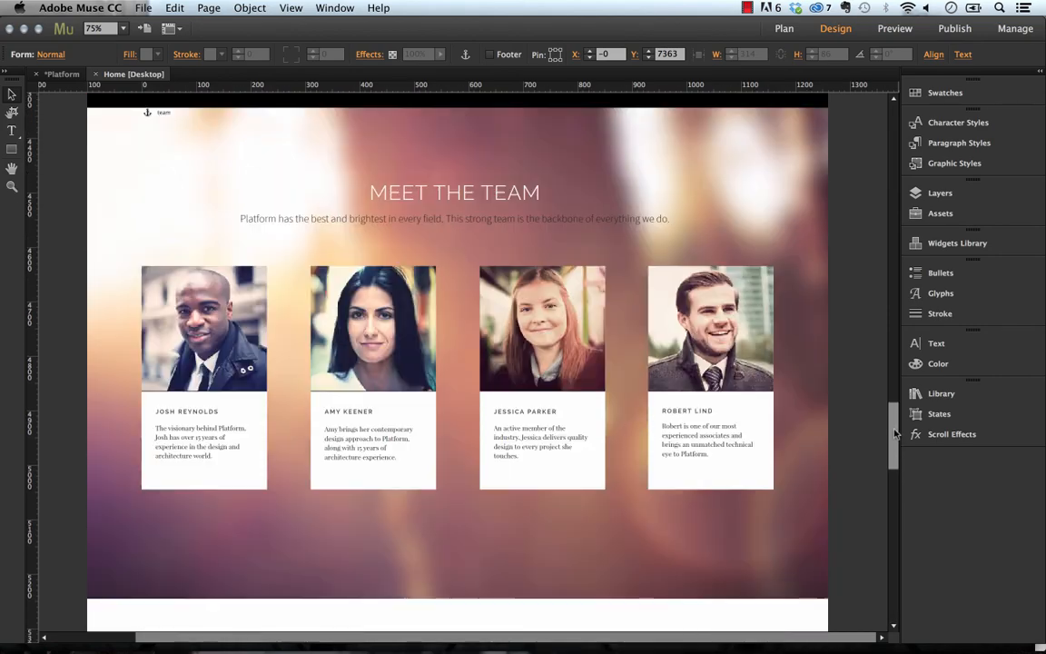
drag(894, 433, 890, 350)
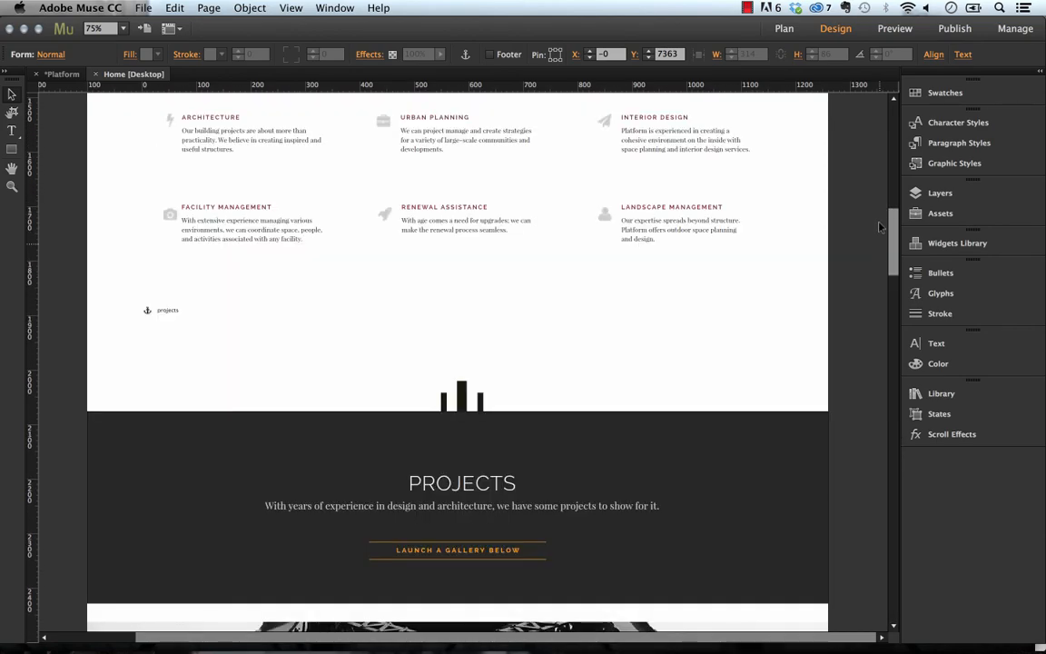
drag(878, 227, 875, 166)
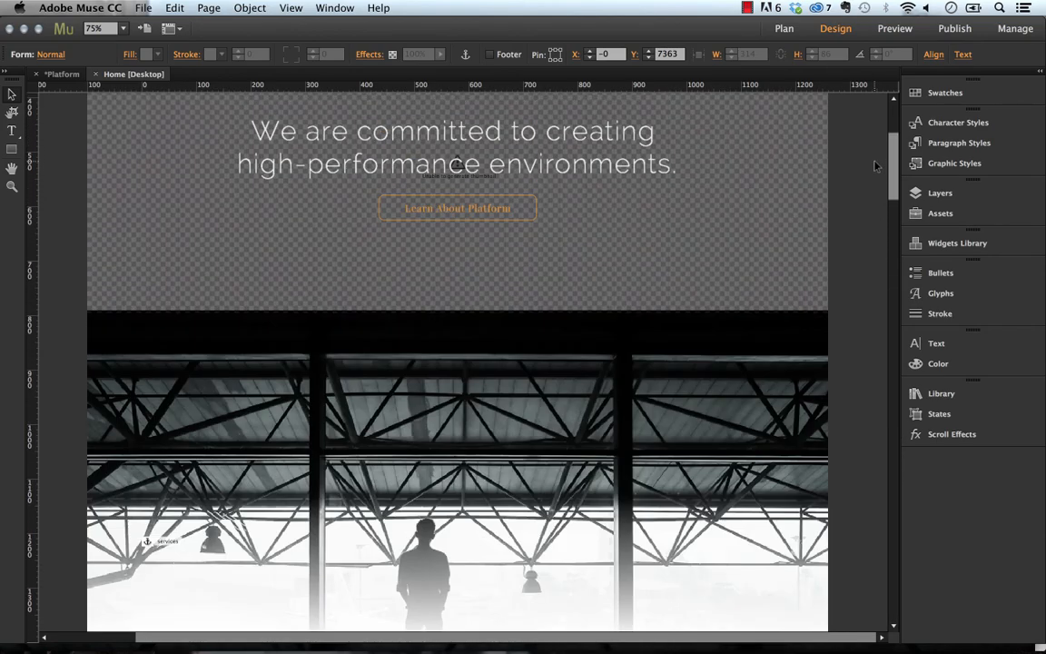
click(263, 640)
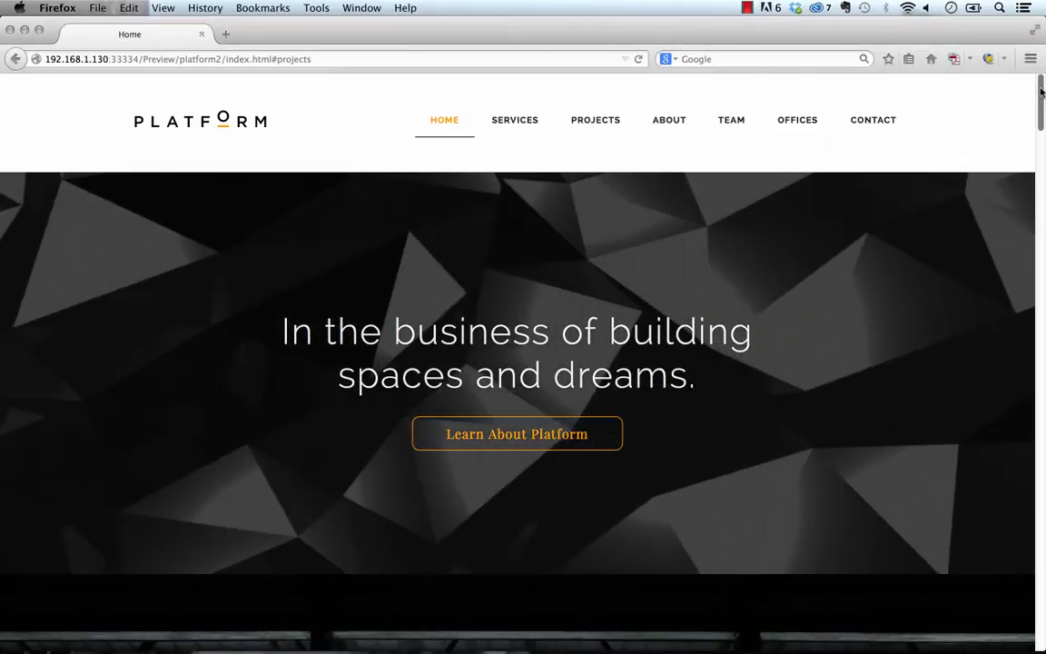
drag(1040, 89, 1043, 337)
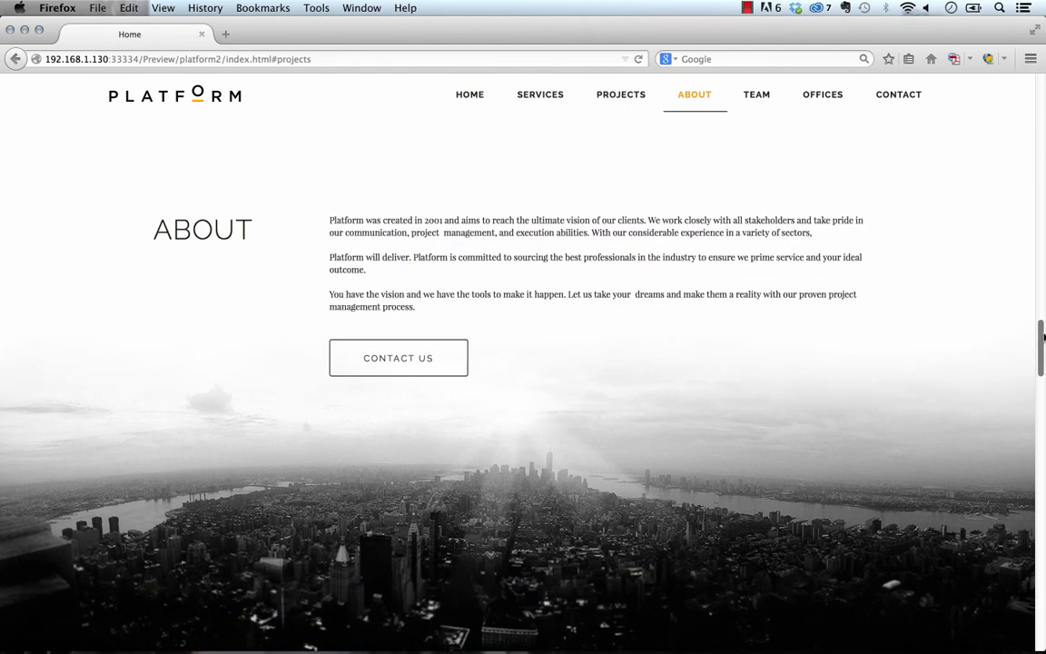